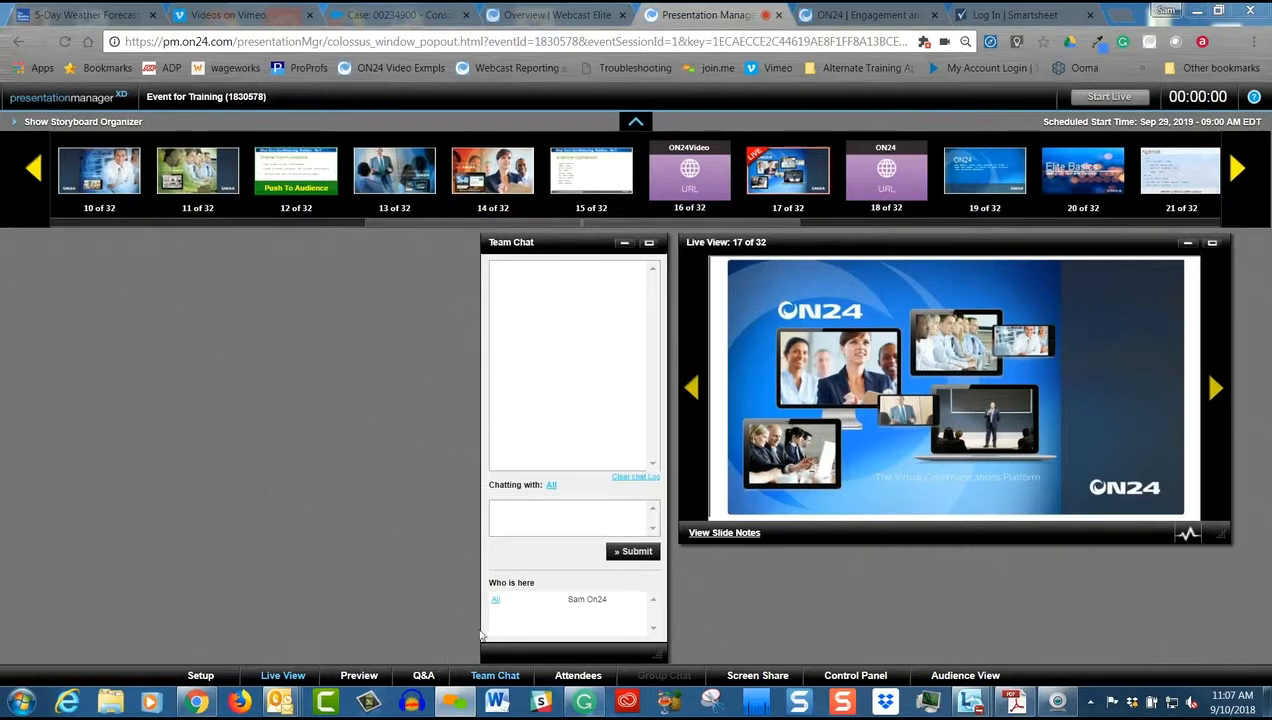
Open the Q&A window, reposition it, and view the blank Add Question form without saving a question
left_click(424, 678)
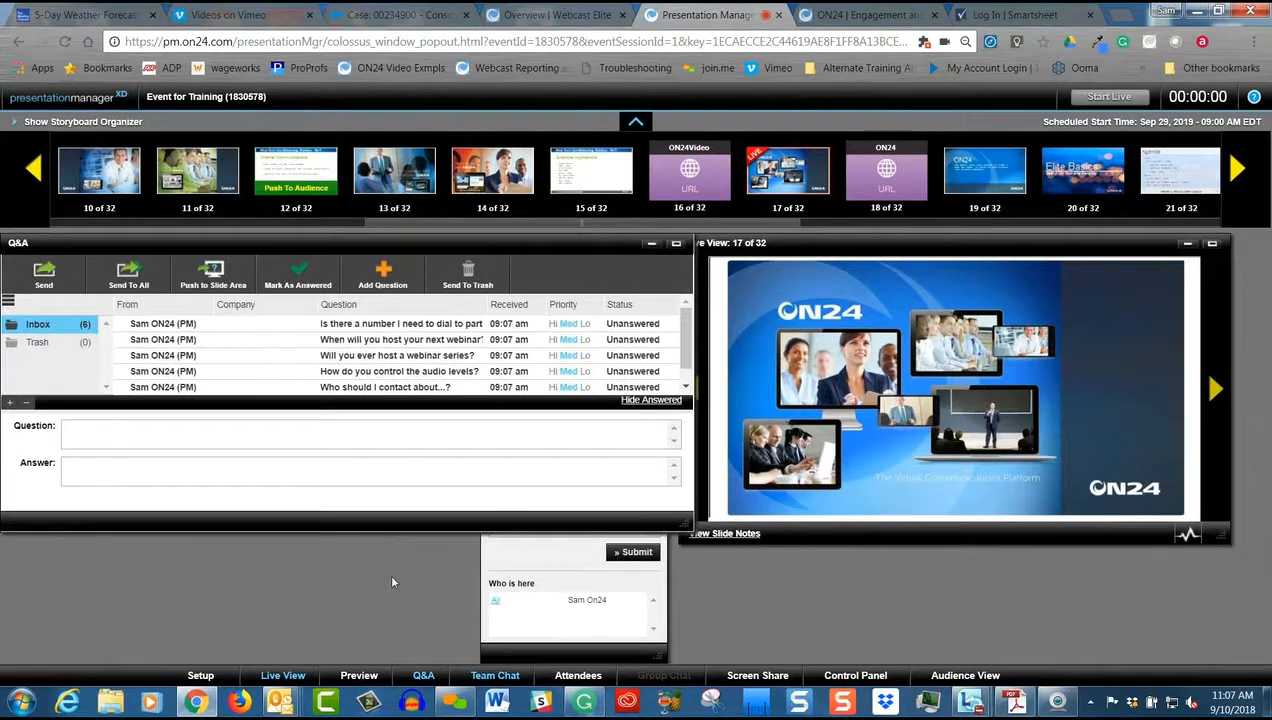
left_click_drag(374, 244, 411, 342)
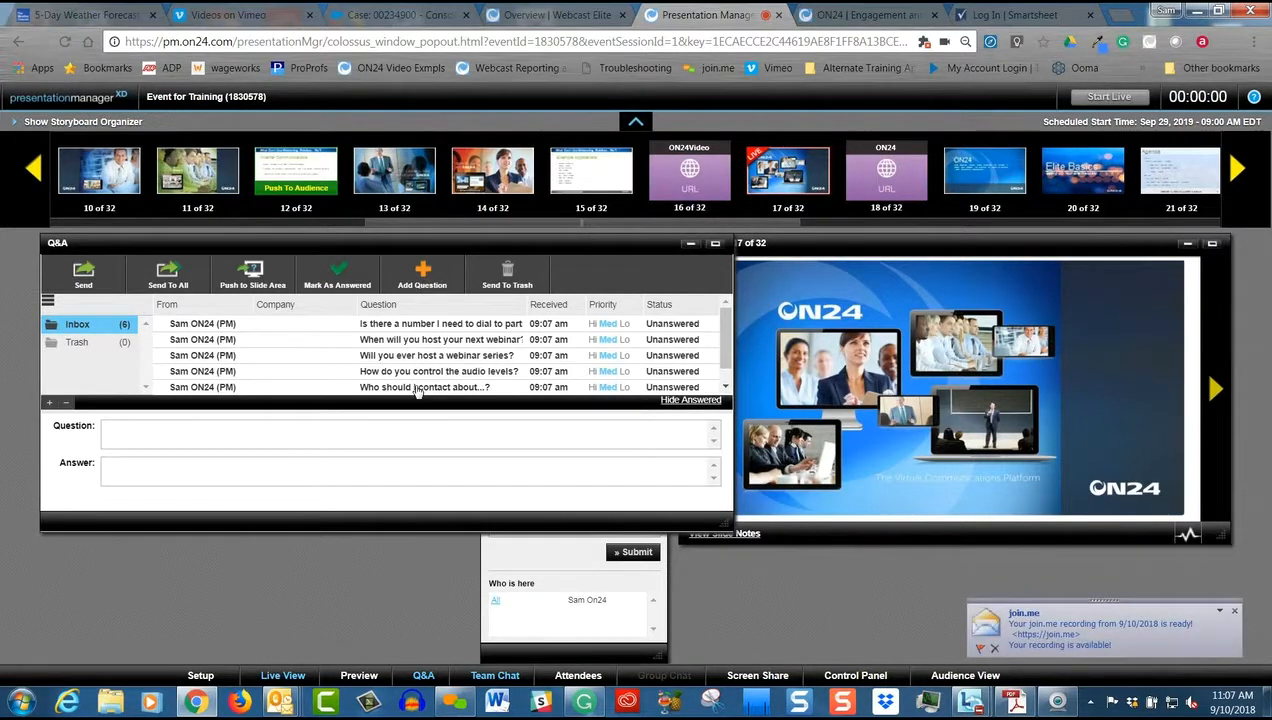
left_click(424, 274)
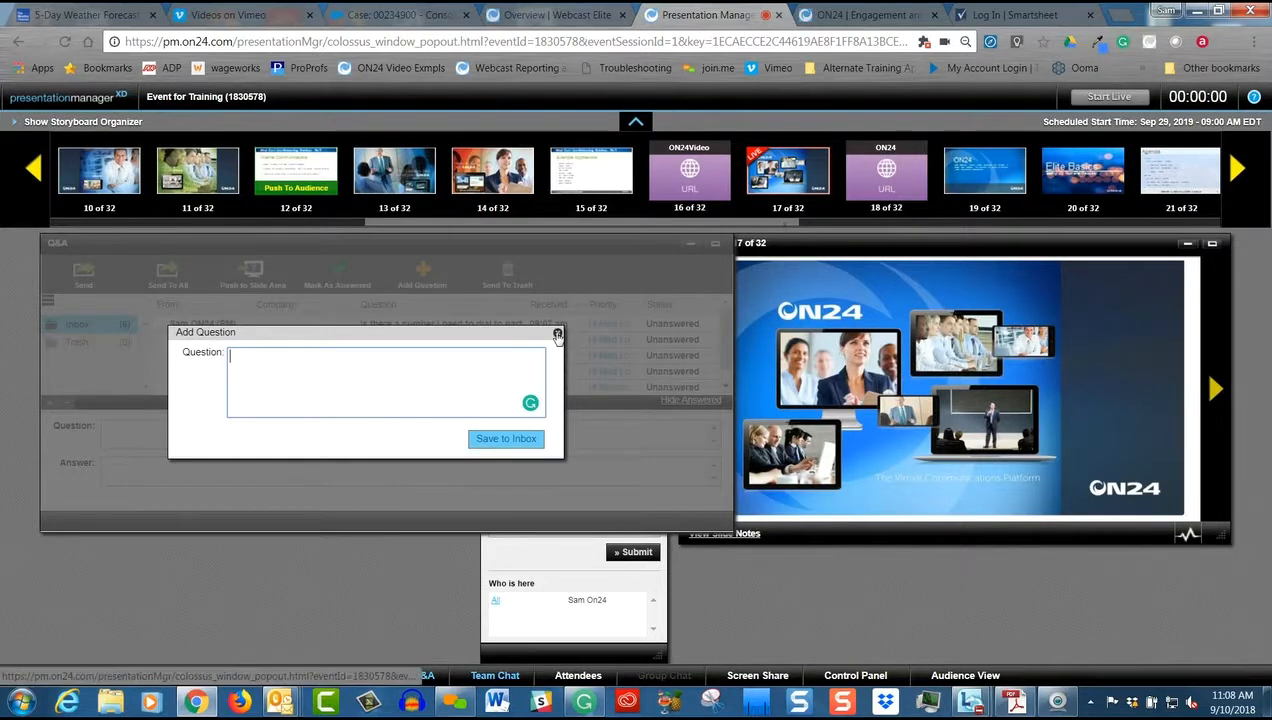
left_click(557, 335)
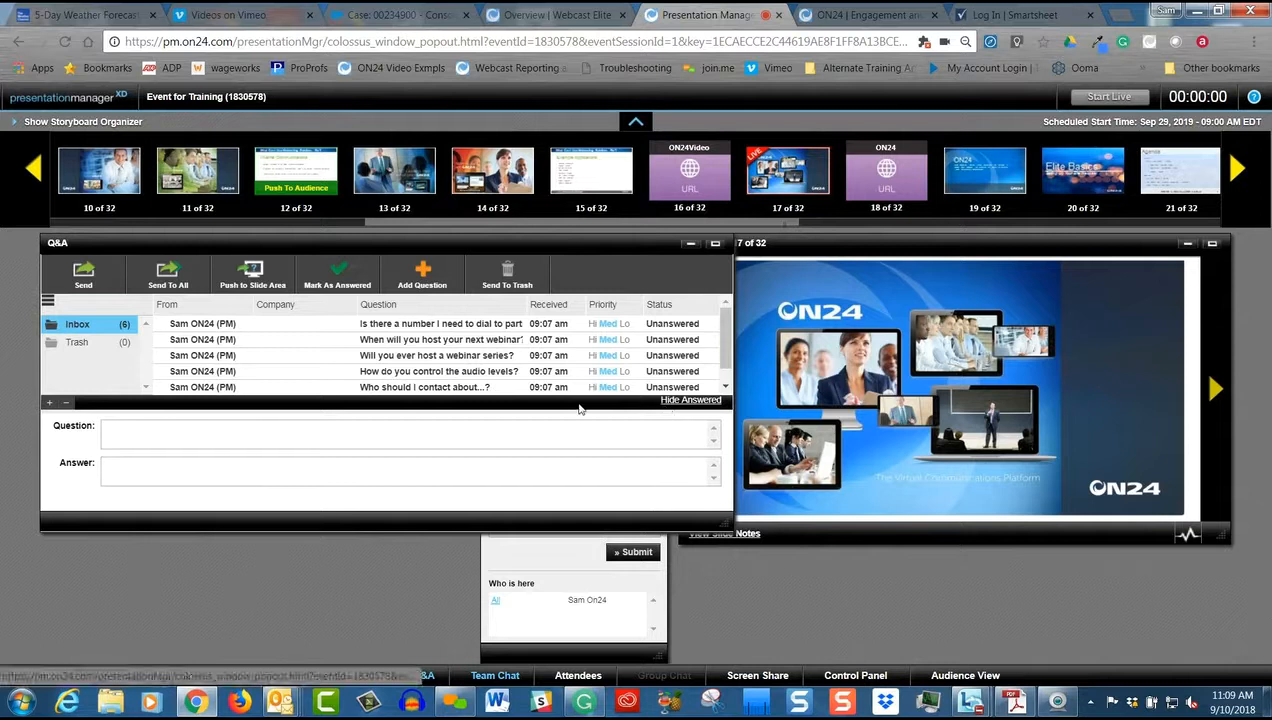
Set the priority of the question "Is there a number I need to dial to participate?" to Lo
mouse_move(724, 335)
left_mouse_down()
mouse_move(725, 352)
mouse_move(727, 330)
left_mouse_up()
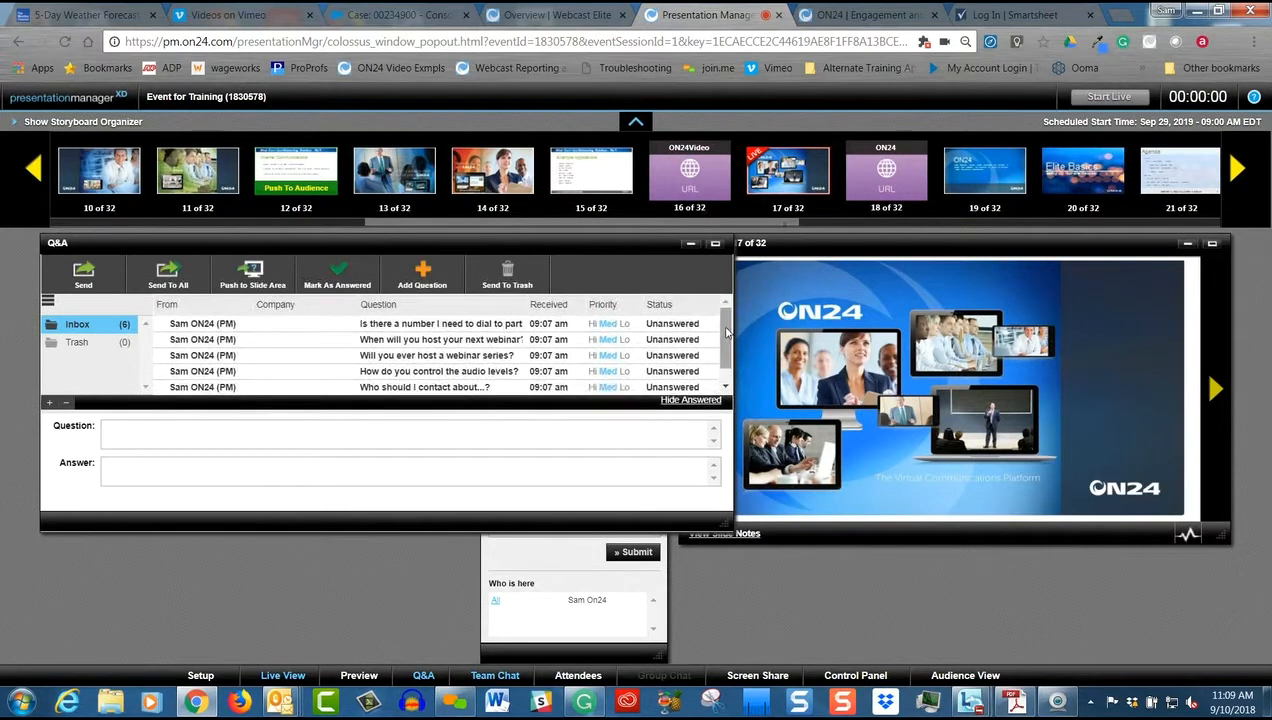
left_click(403, 331)
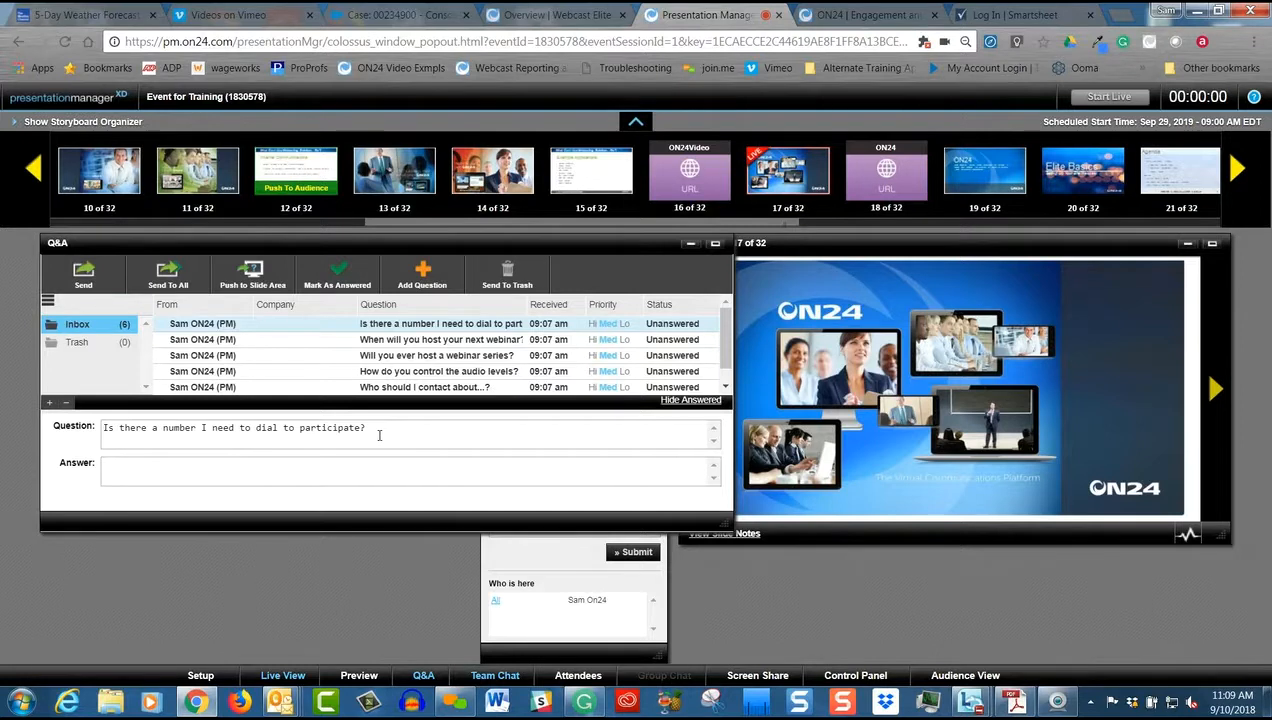
left_click(626, 326)
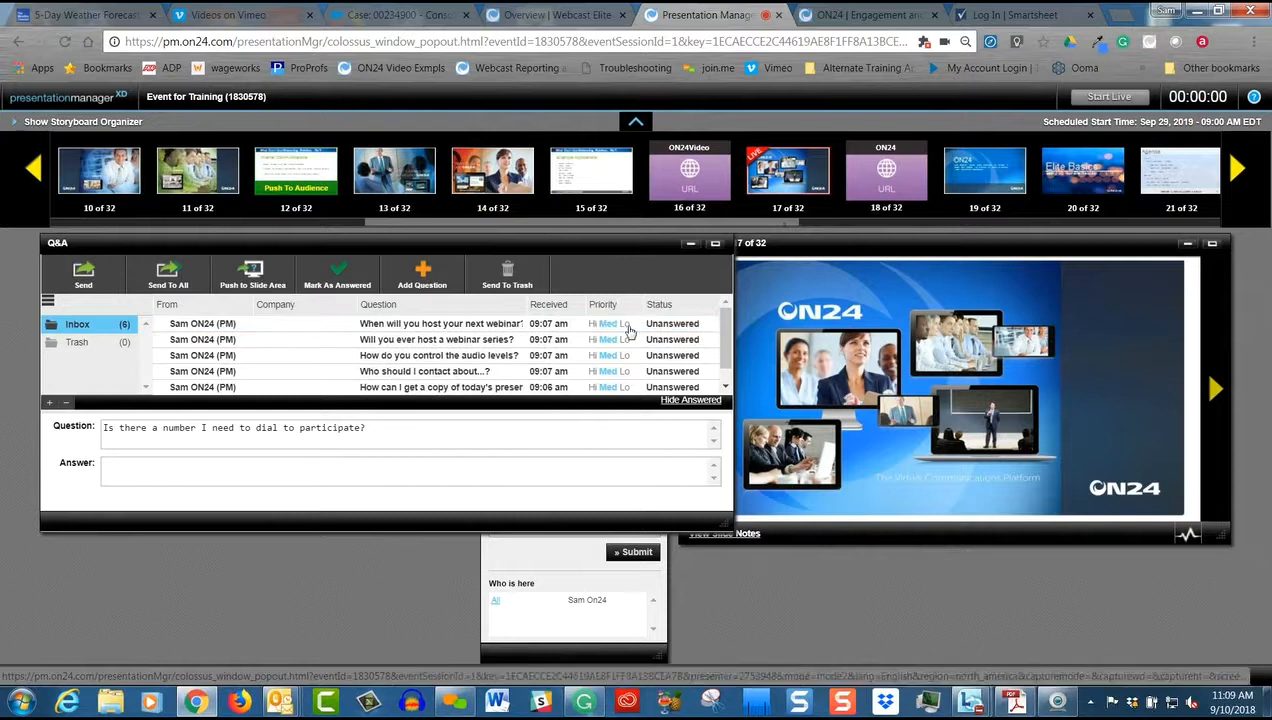
Set the priority of "When will you host your next webinar?" to Hi and of "How do you control the audio levels?" to Lo
left_click_drag(725, 340, 725, 356)
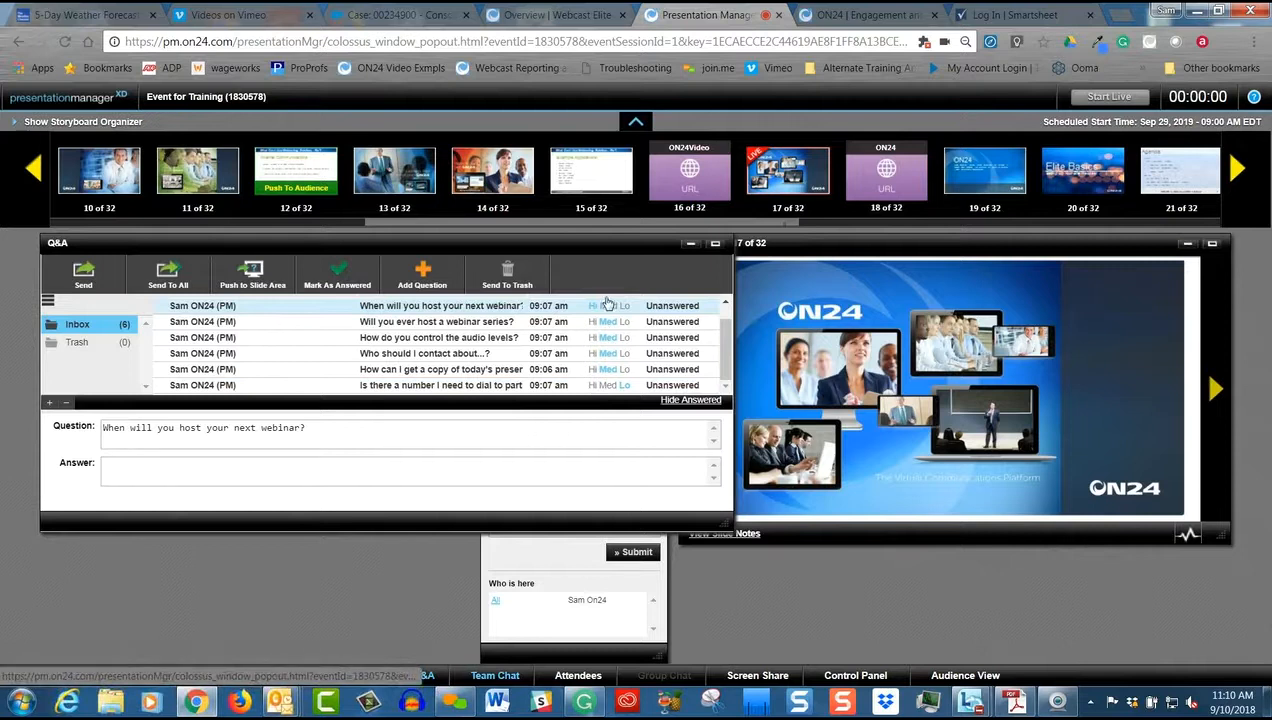
scroll(586, 340, "up", 1)
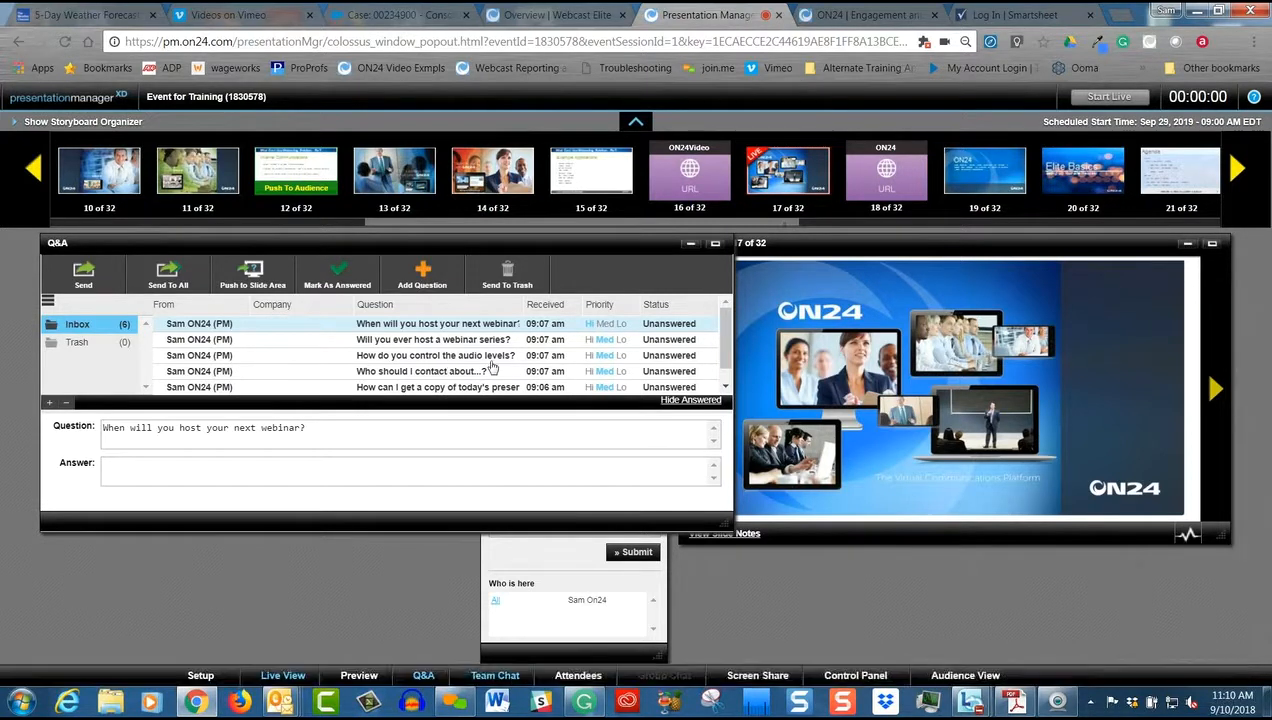
left_click(620, 356)
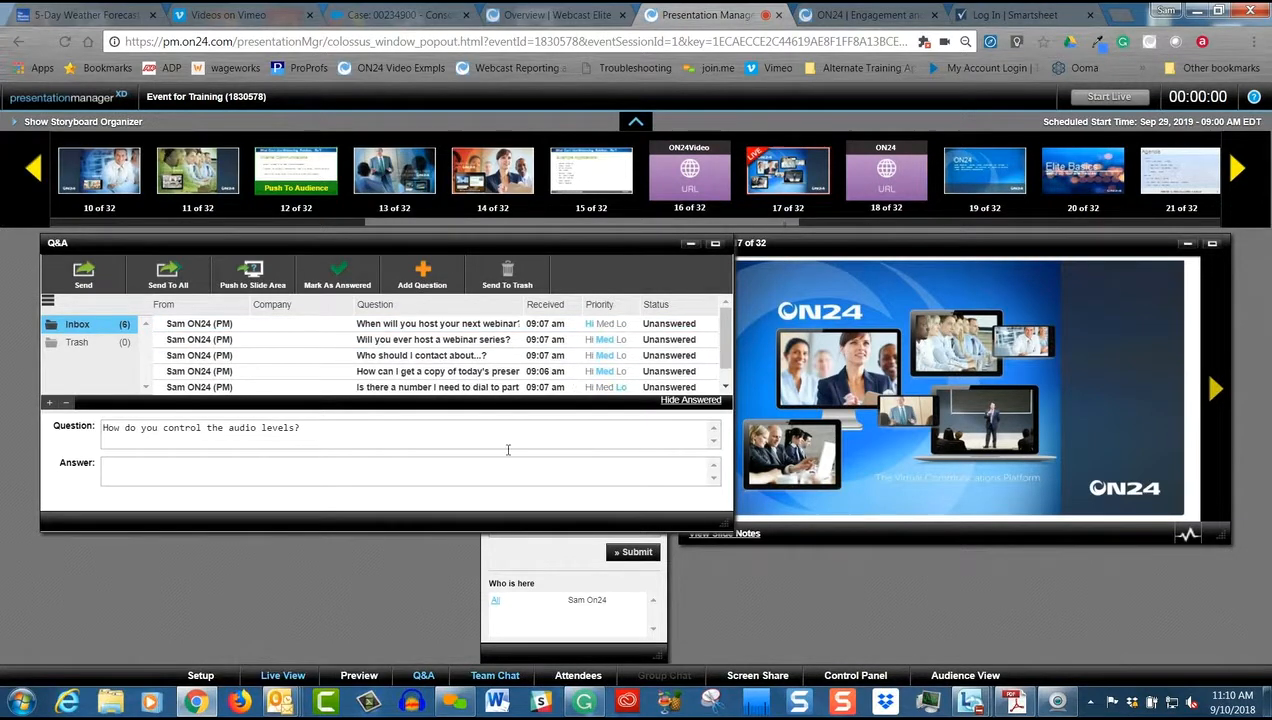
Set the priority of the question "Who should I contact about...?" to Hi
left_click(726, 386)
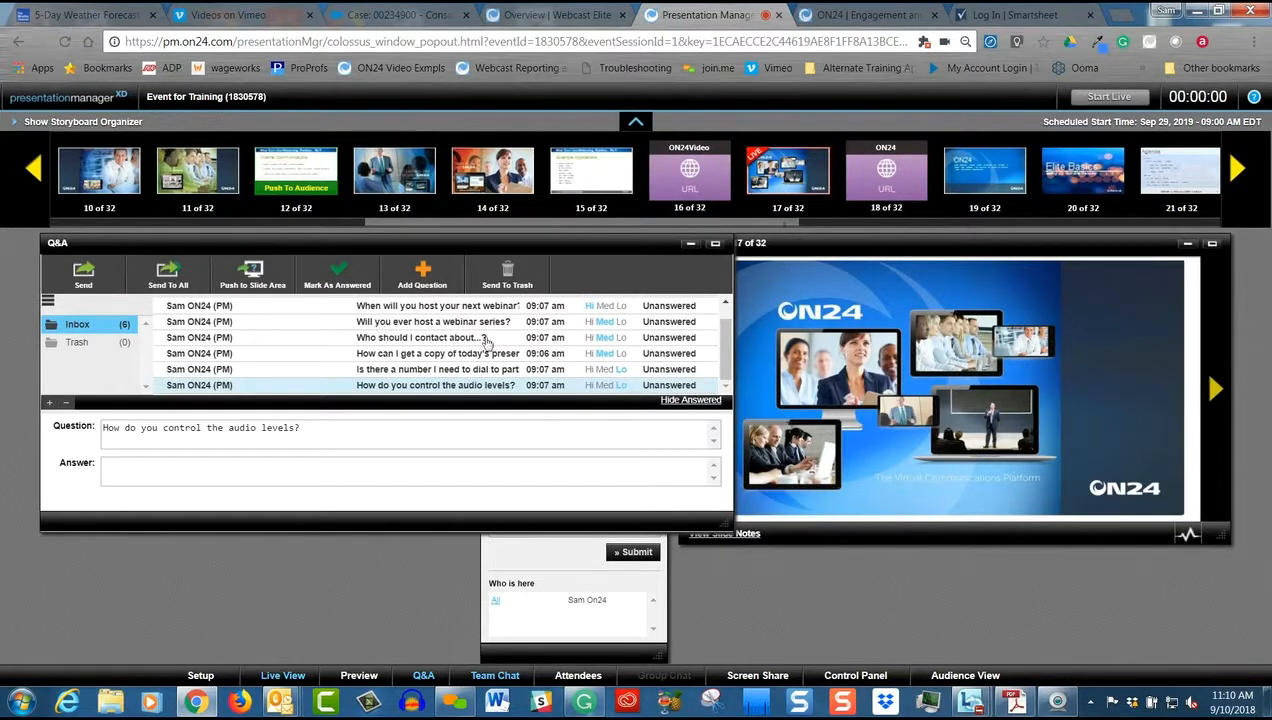
left_click(587, 340)
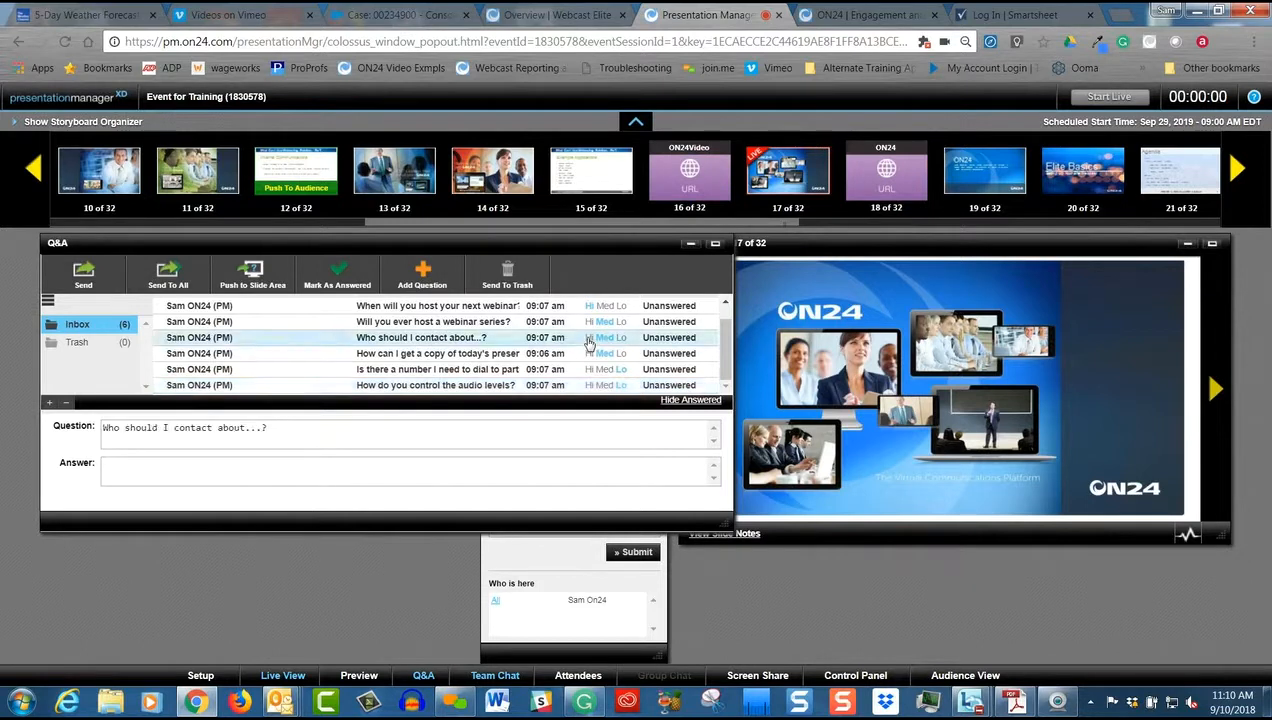
left_click(588, 338)
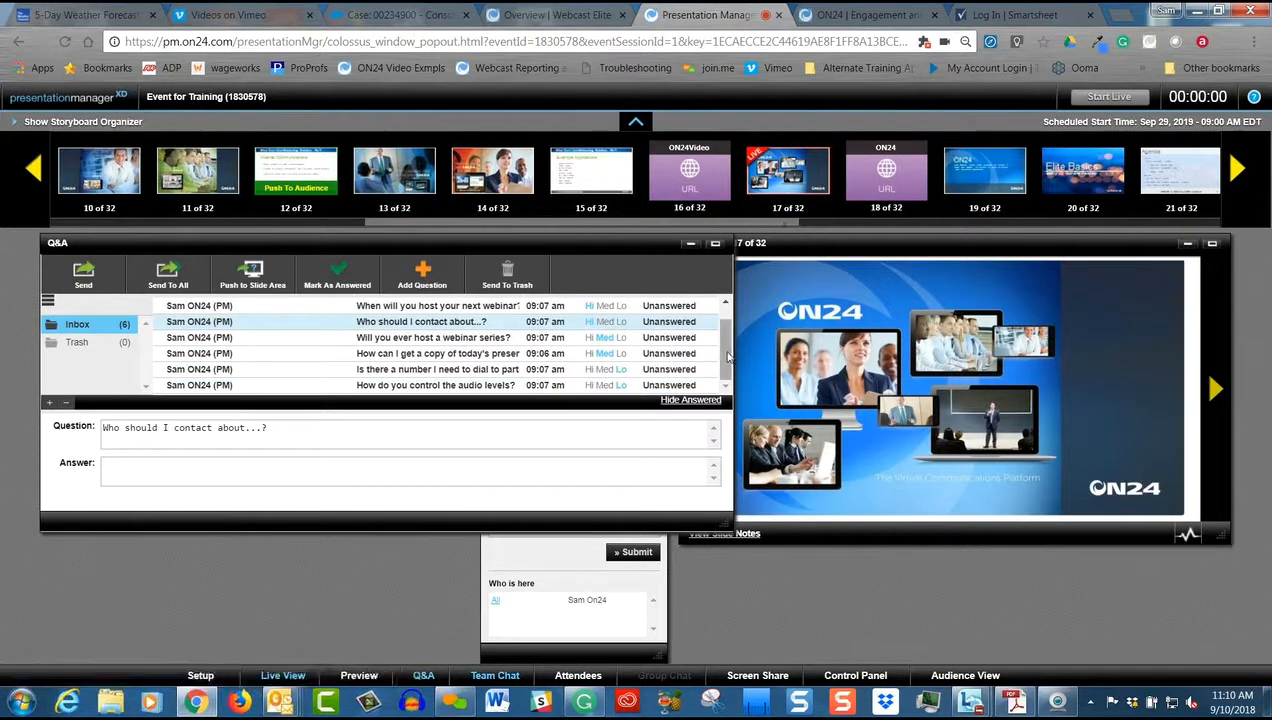
scroll(728, 358, "up", 1)
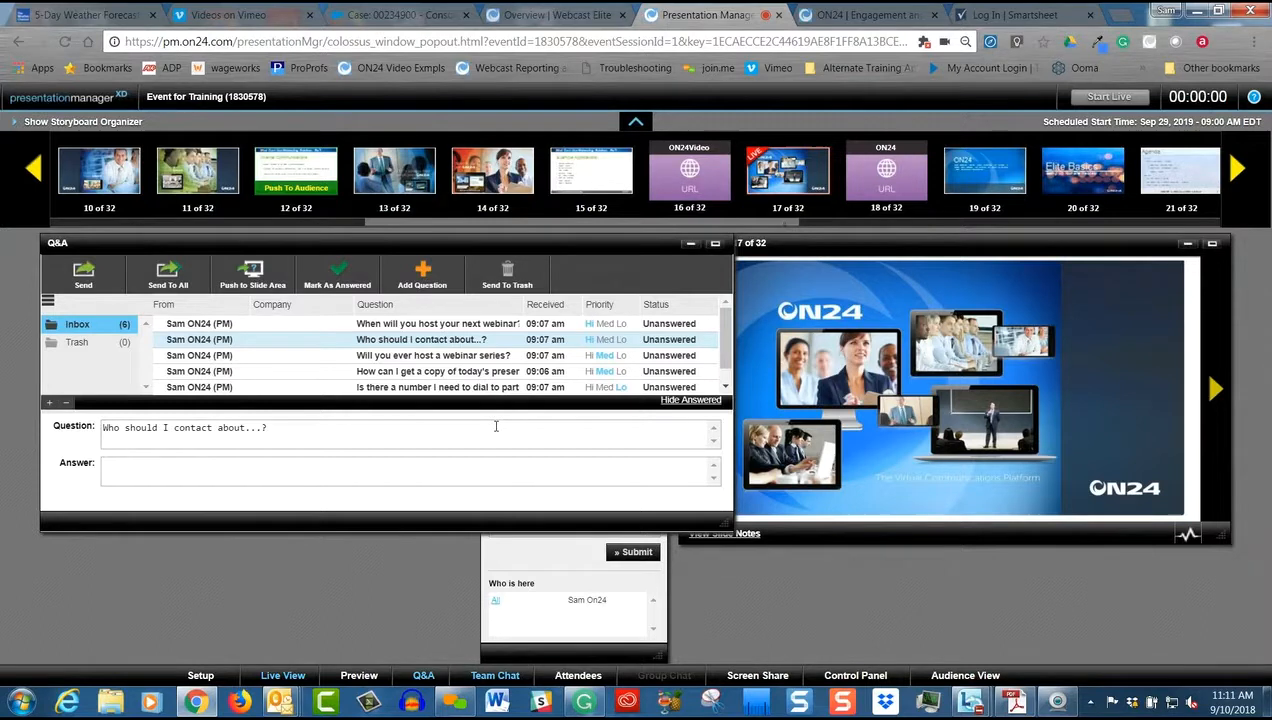
Answer the dial-in number question with "No - the presentation will be streamed to your computer speakers.", with the spelling corrected
scroll(724, 375, "down", 1)
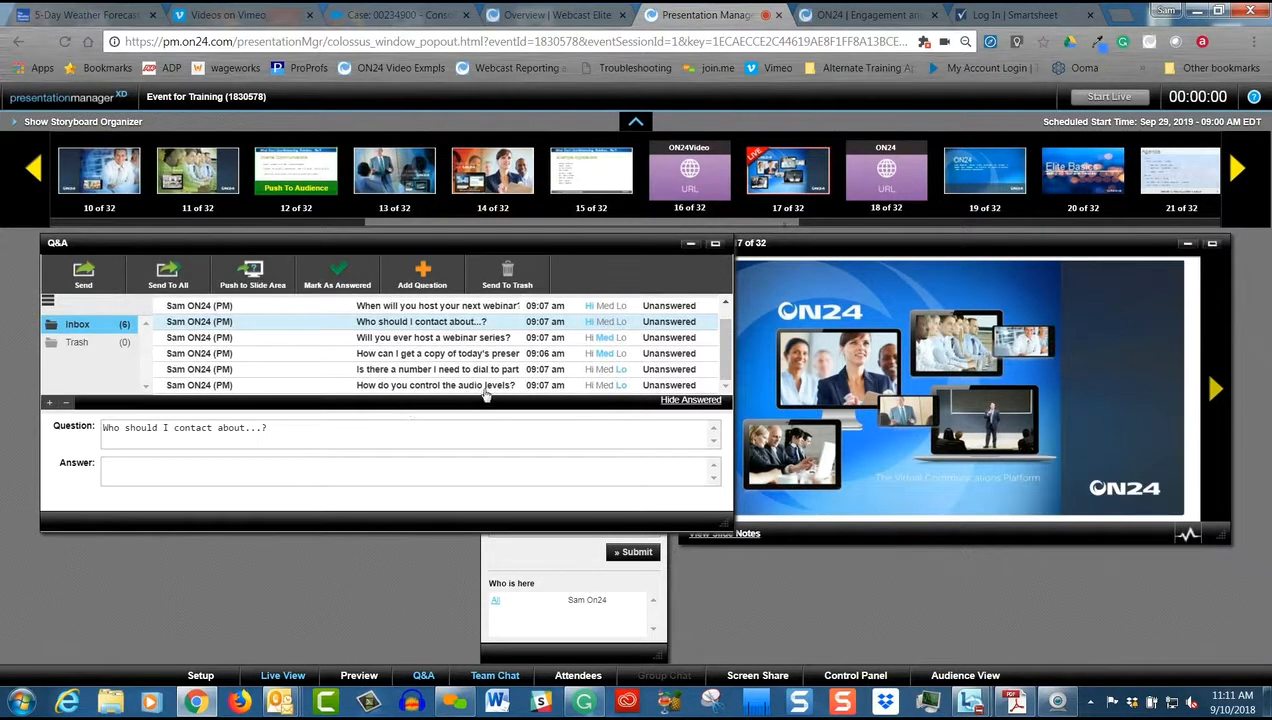
left_click(450, 373)
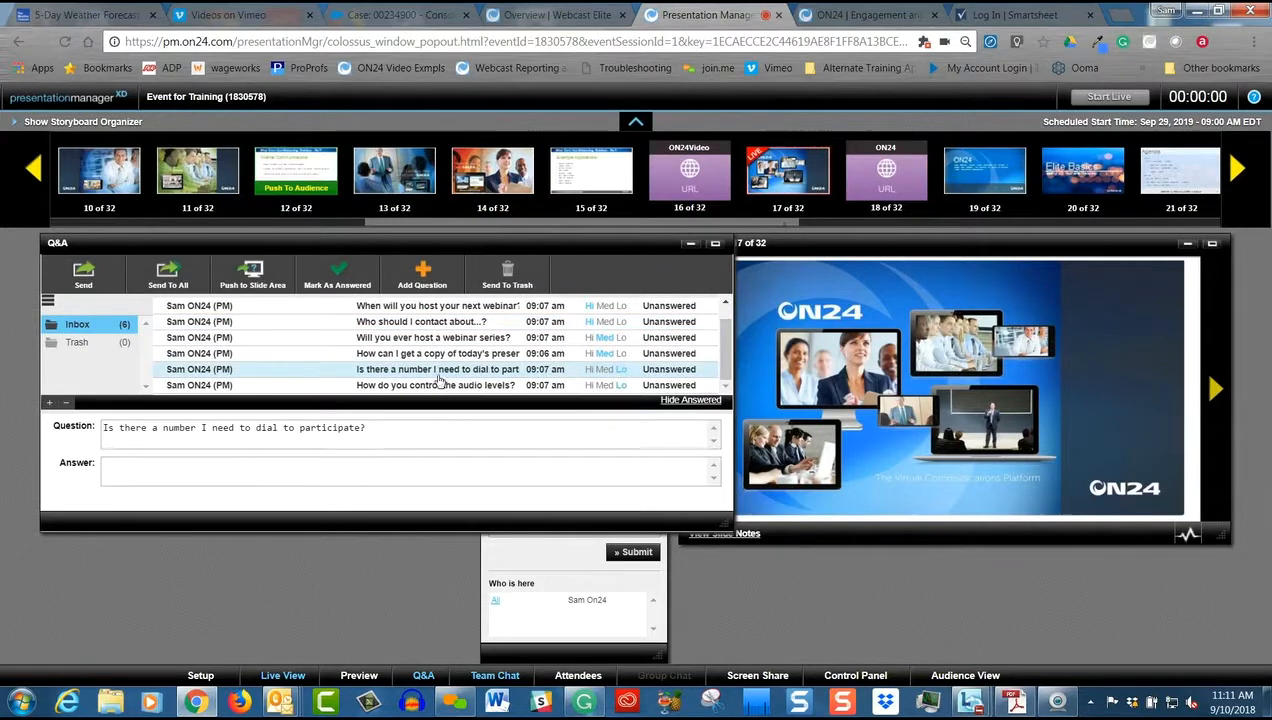
left_click(176, 475)
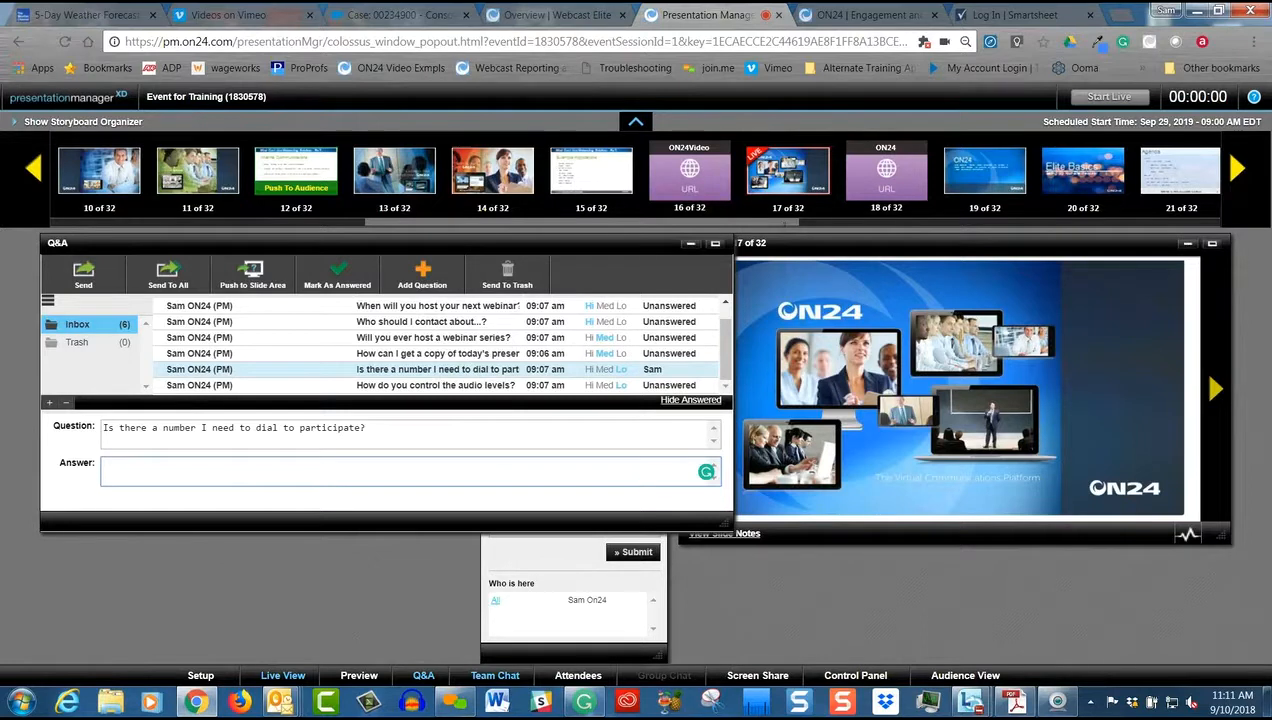
type("No - the presenttion wi")
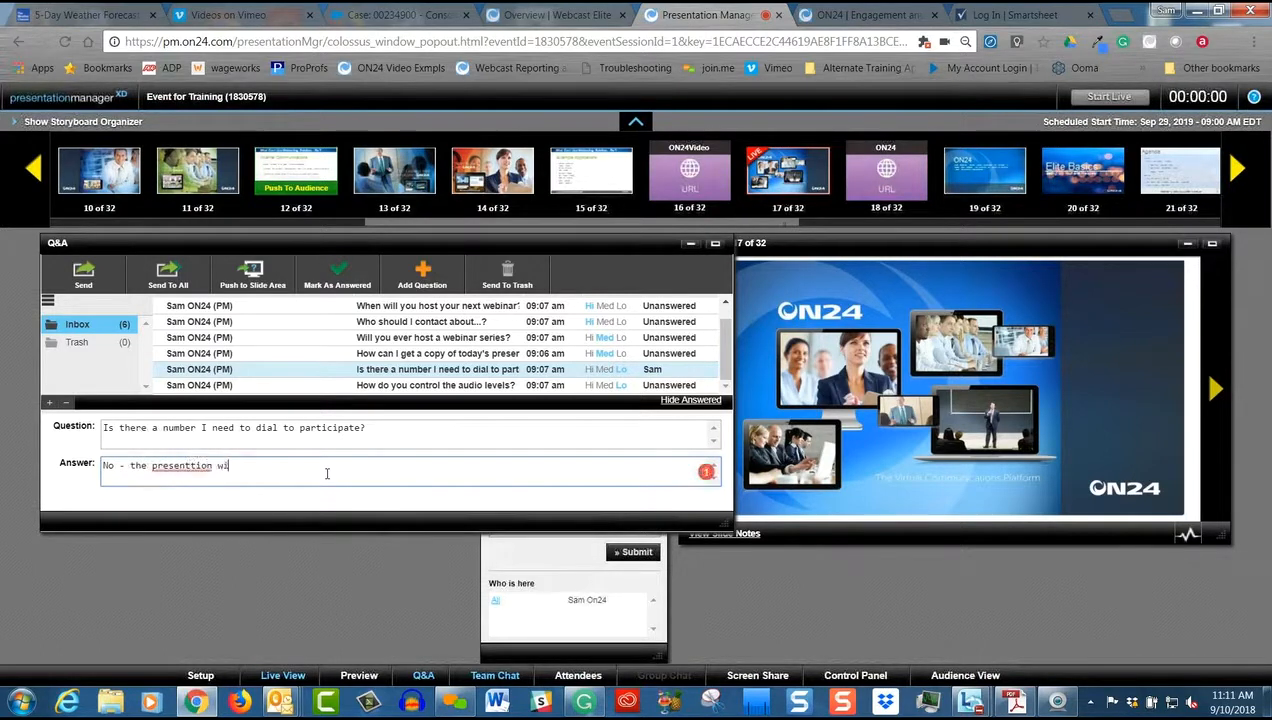
type("ll be streamed to your")
mouse_move(195, 467)
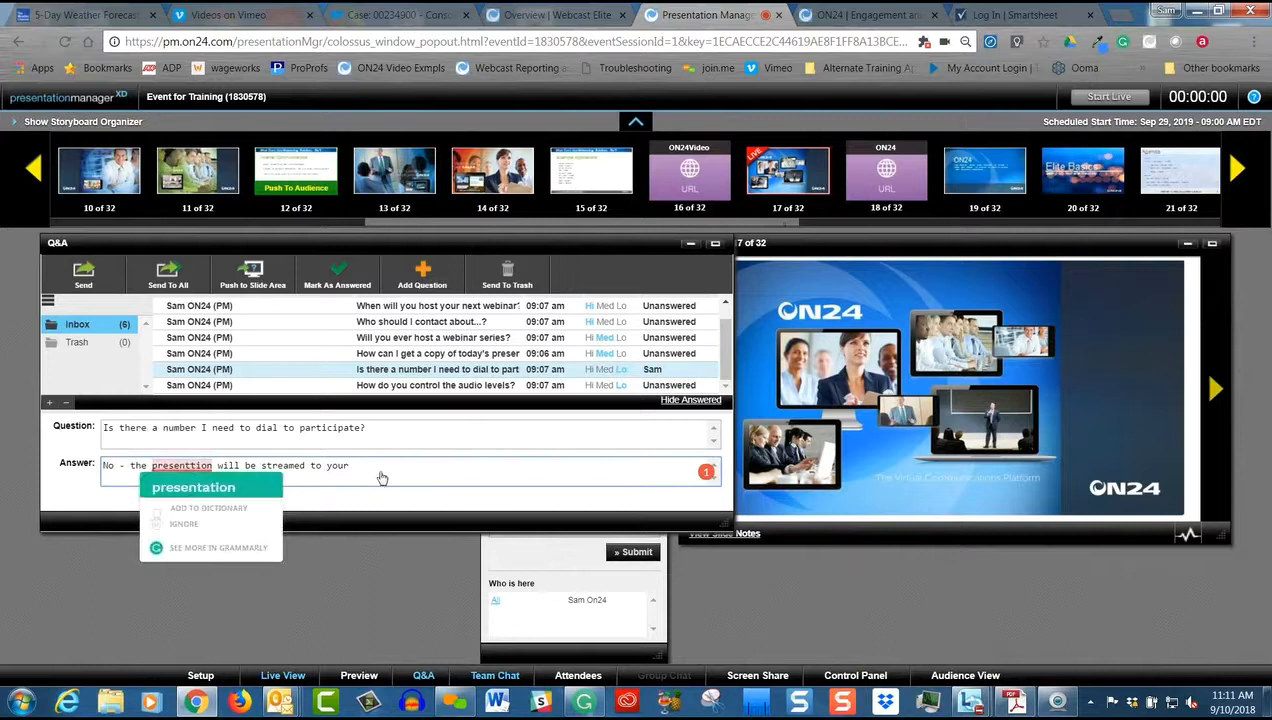
type("computer speakers.")
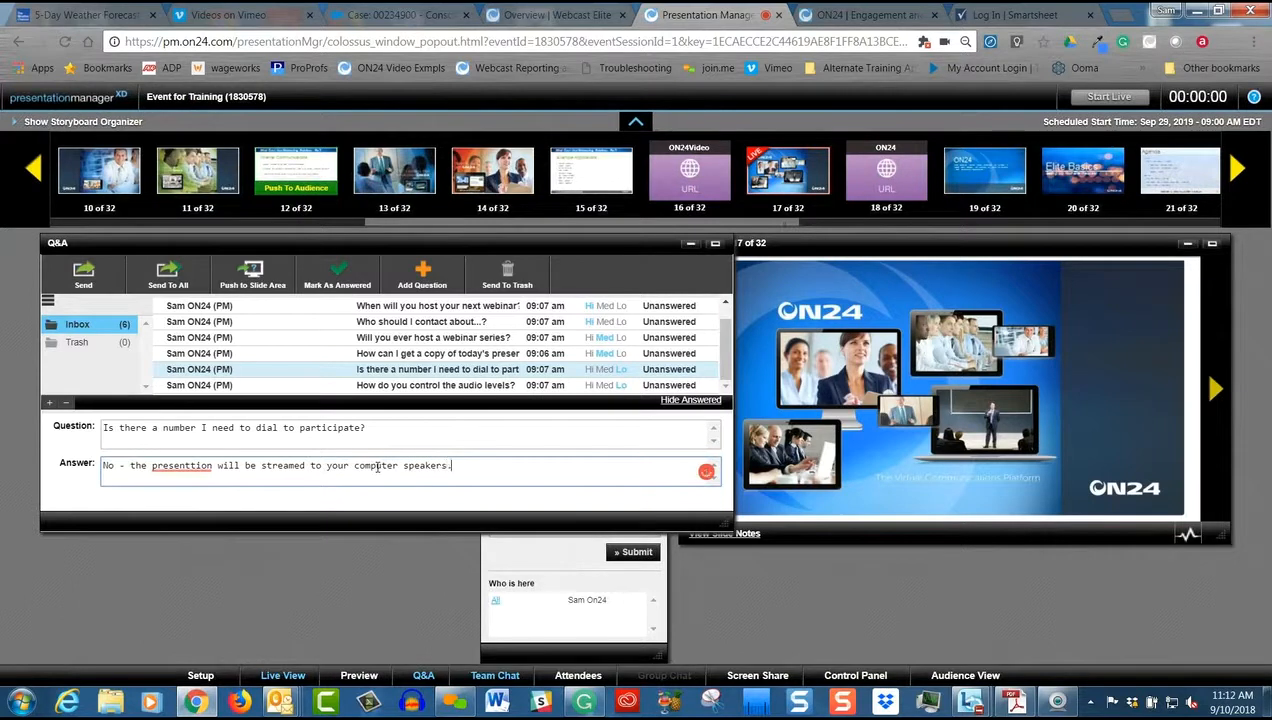
left_click(186, 490)
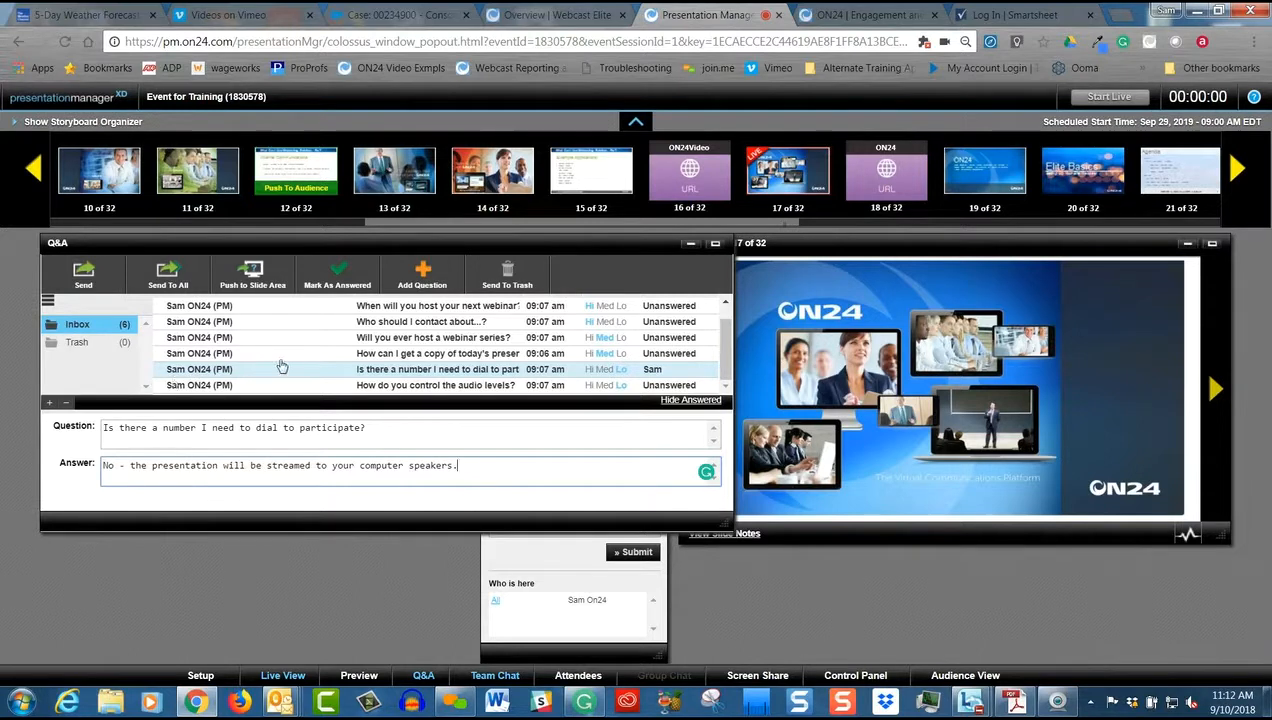
Send the written answer to the dial-in number question only to the person who asked it
scroll(281, 379, "up", 1)
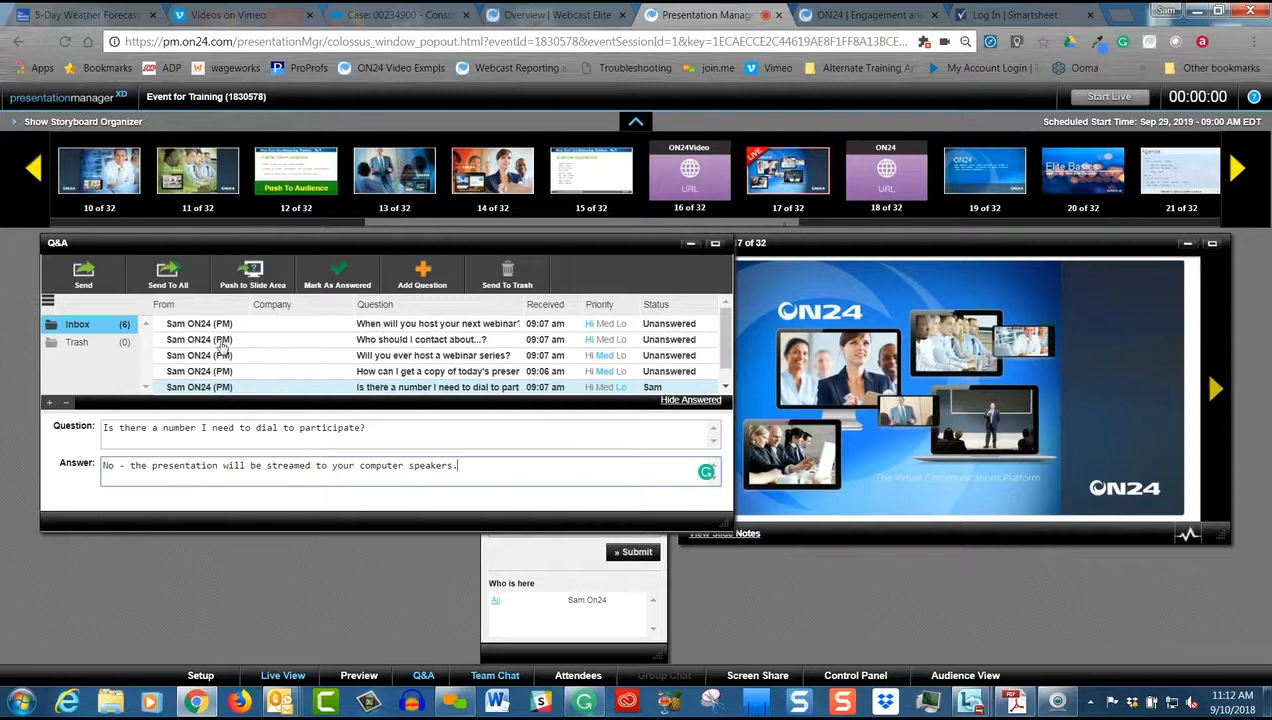
scroll(258, 363, "down", 1)
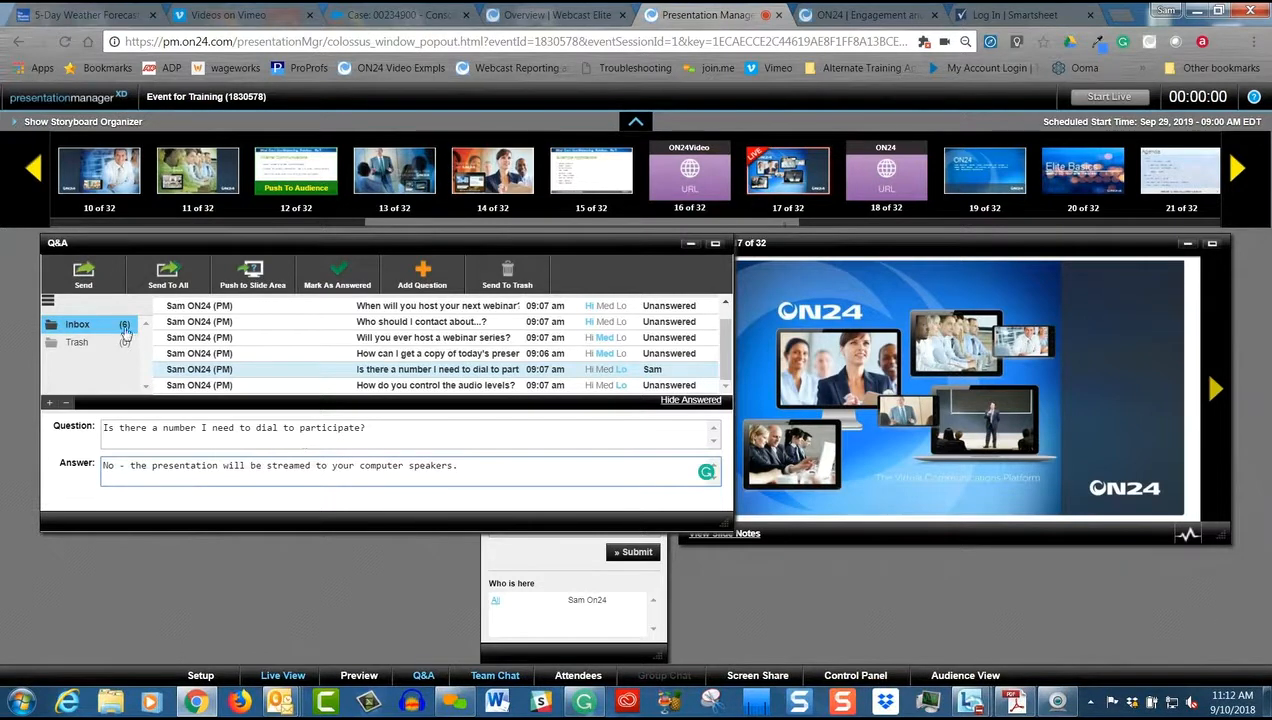
left_click(86, 282)
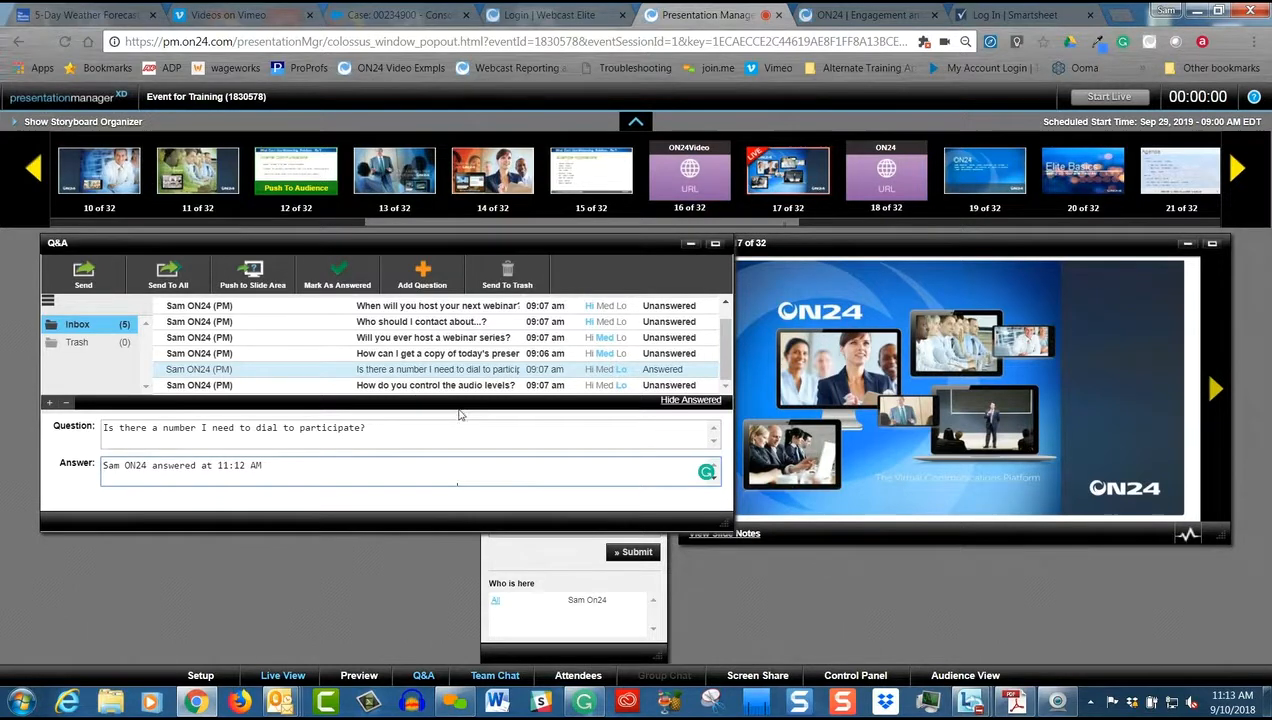
Push the question "Who should I contact about...?" to the slide area and confirm it
scroll(485, 385, "up", 1)
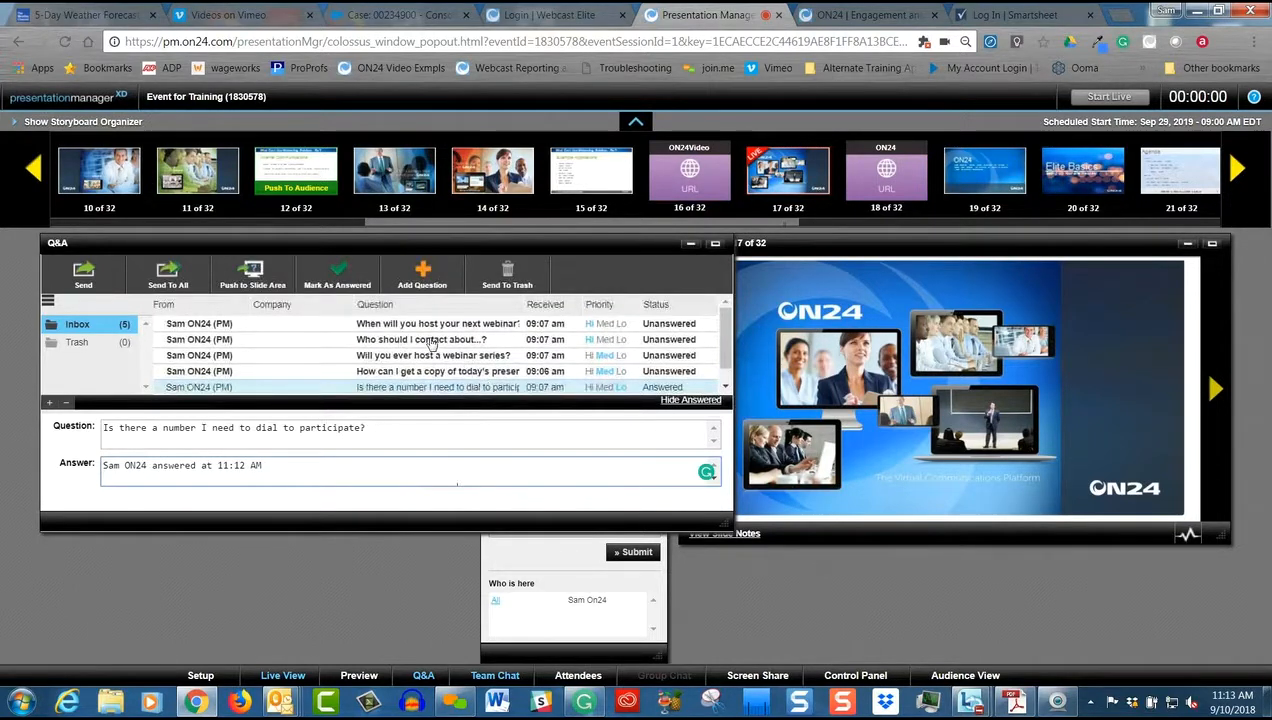
left_click(432, 341)
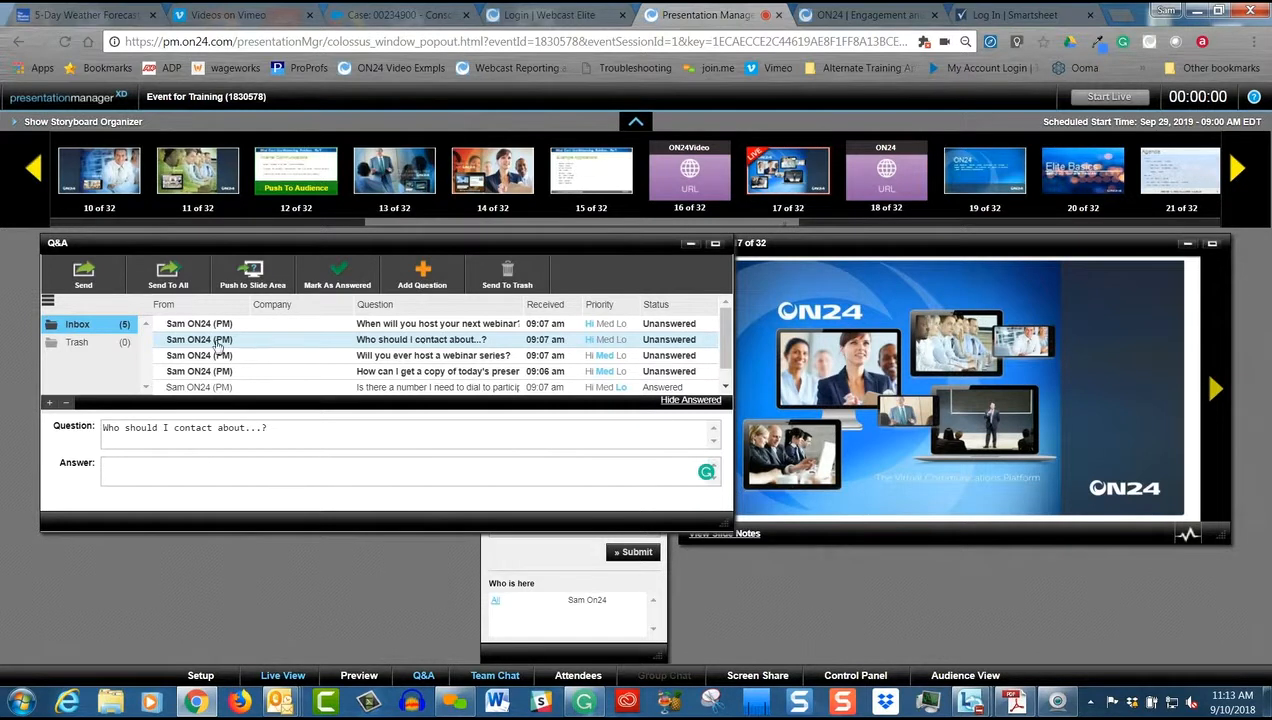
left_click(253, 274)
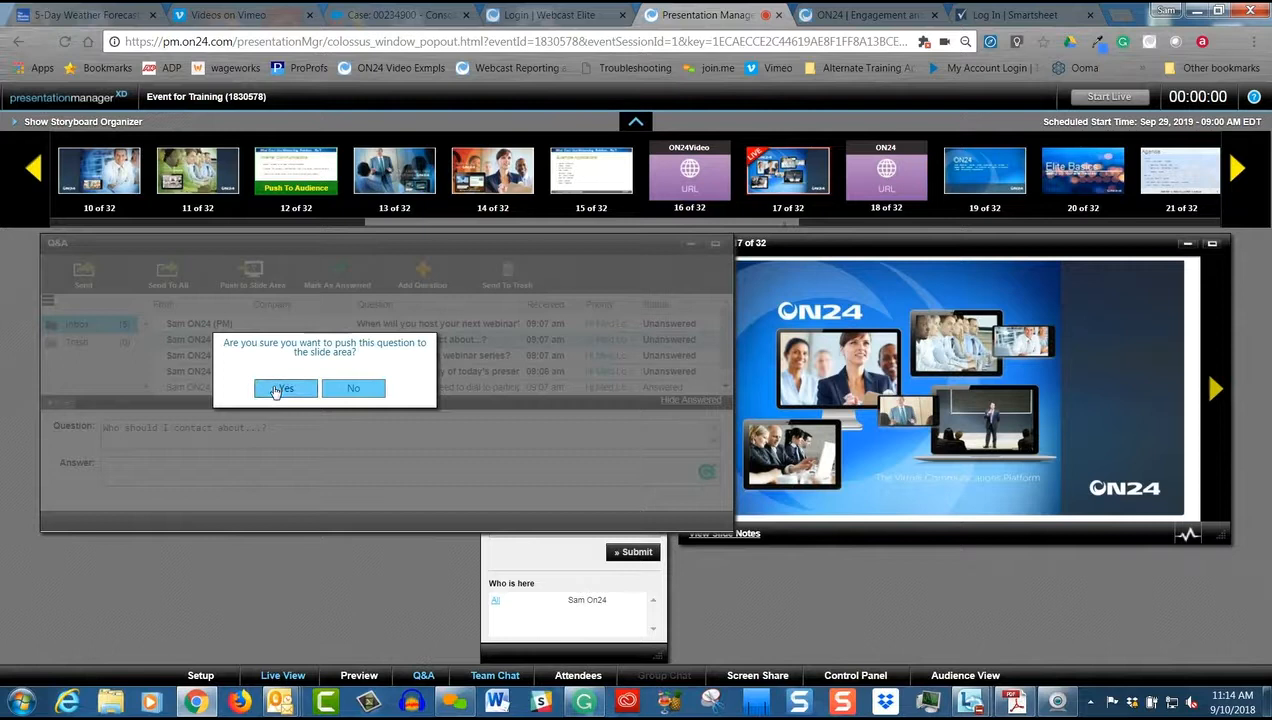
left_click(279, 389)
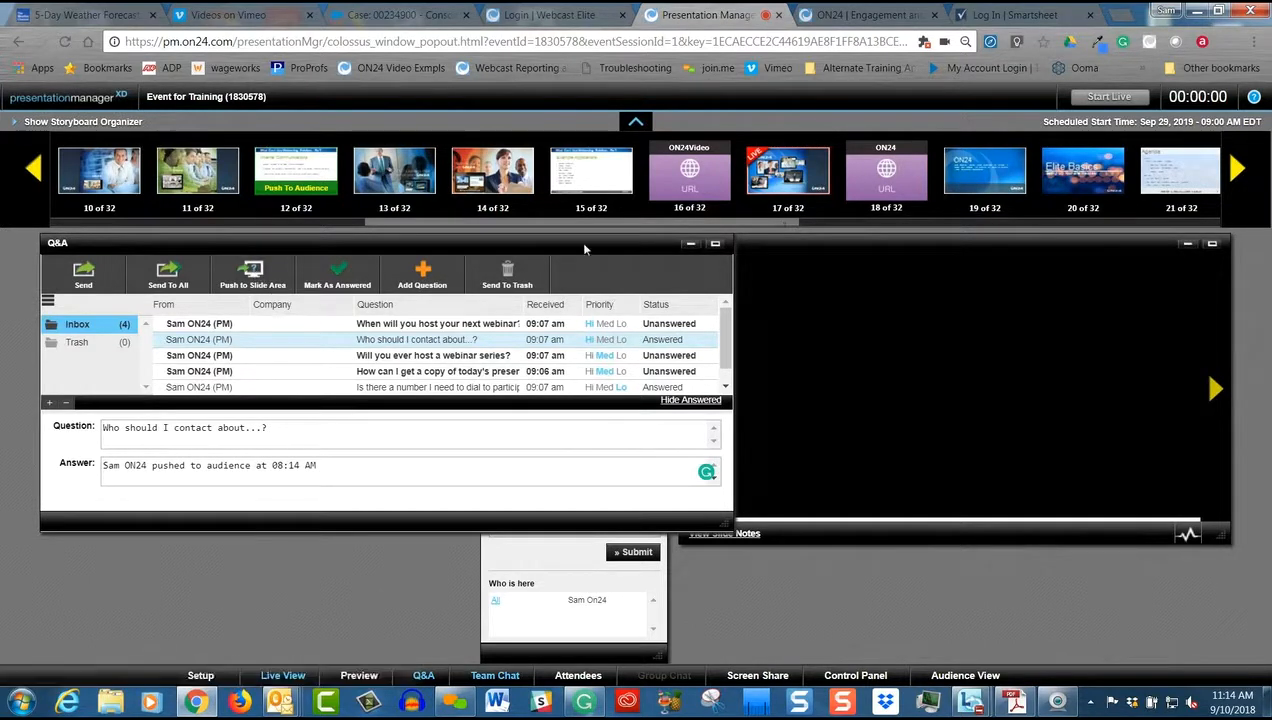
Move the Q&A window clear of Live View and push the selected contact question to the slide area again
left_click_drag(643, 246, 604, 276)
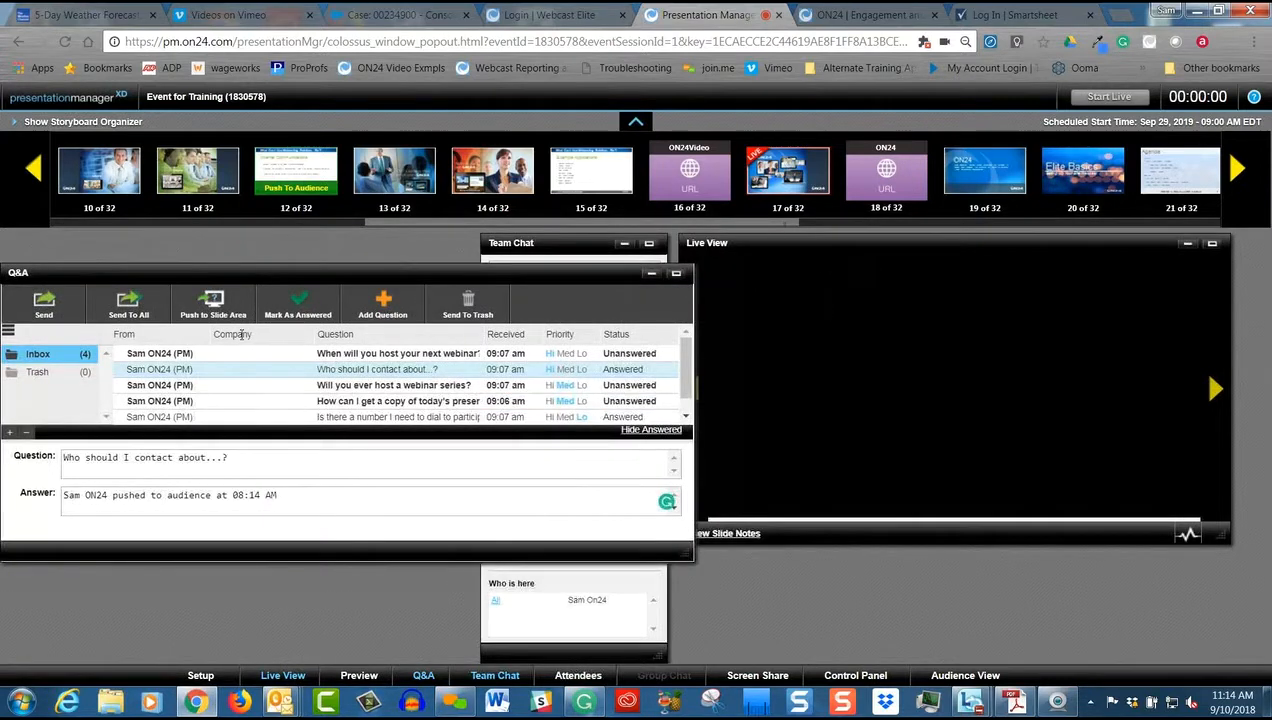
left_click(210, 320)
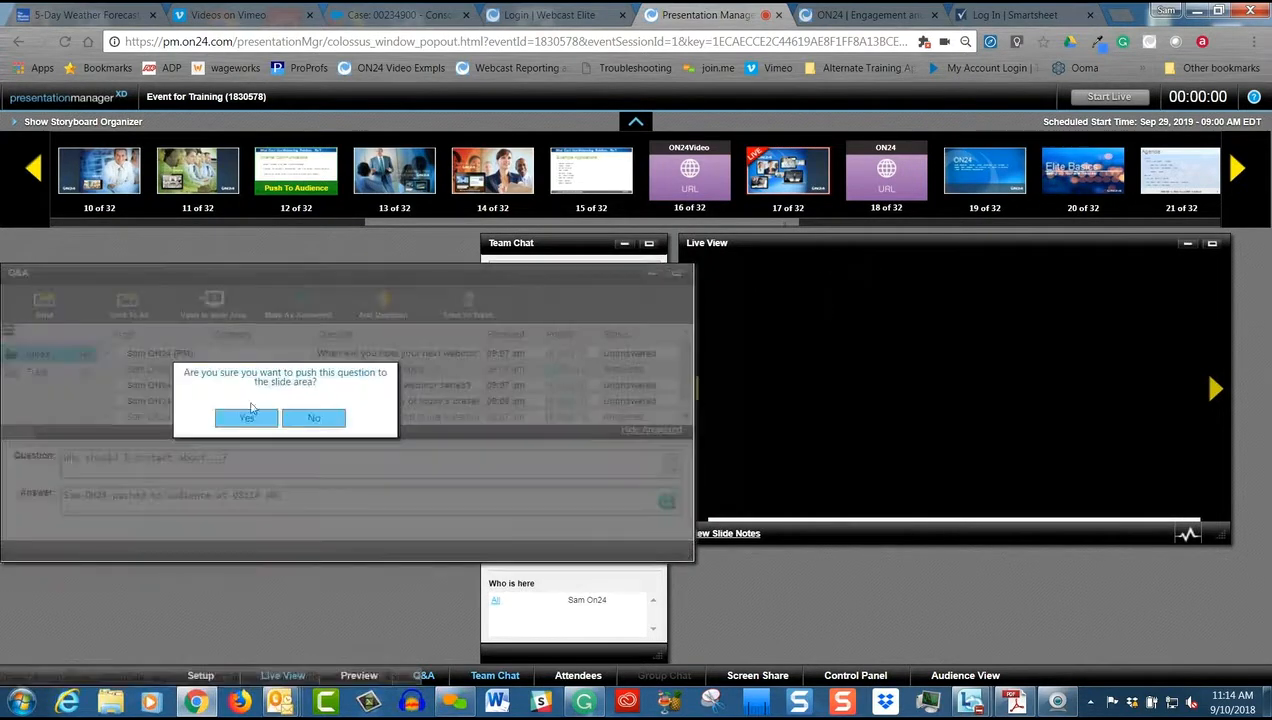
left_click(252, 420)
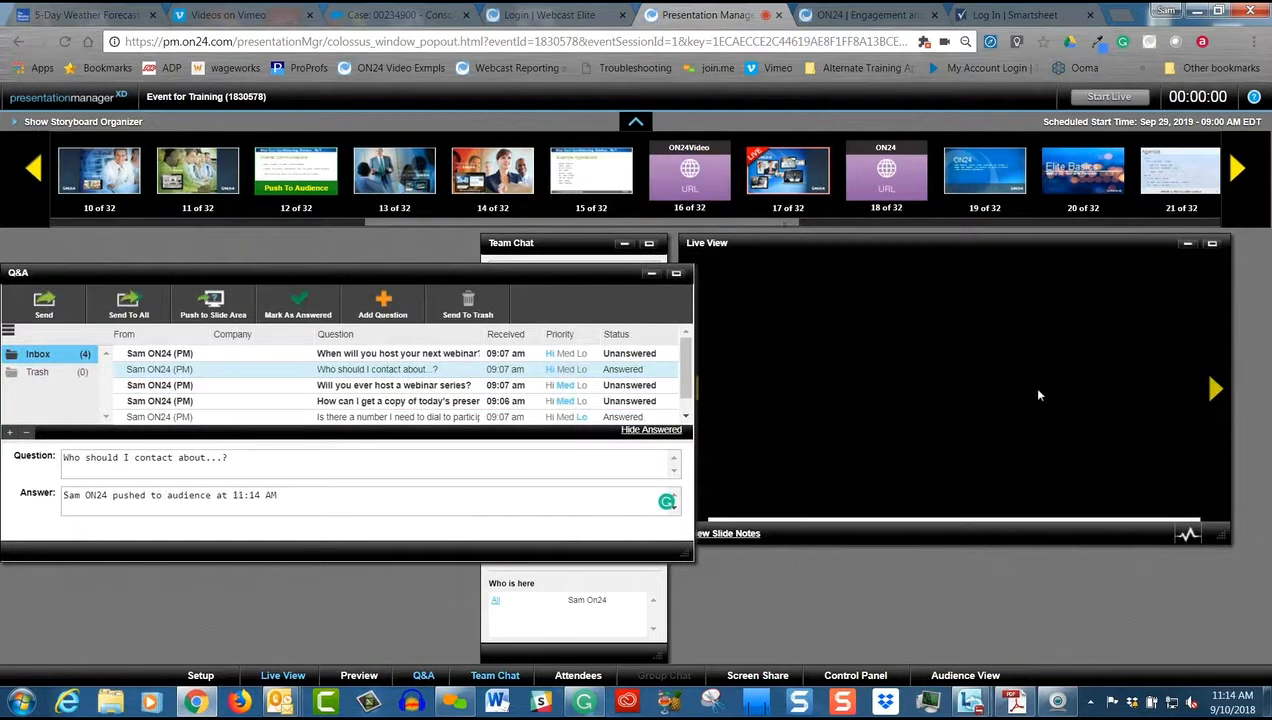
Move the Live View window away from Q&A, go back to slide 16, and push the contact question to the slide area once more
left_click_drag(975, 239, 1005, 241)
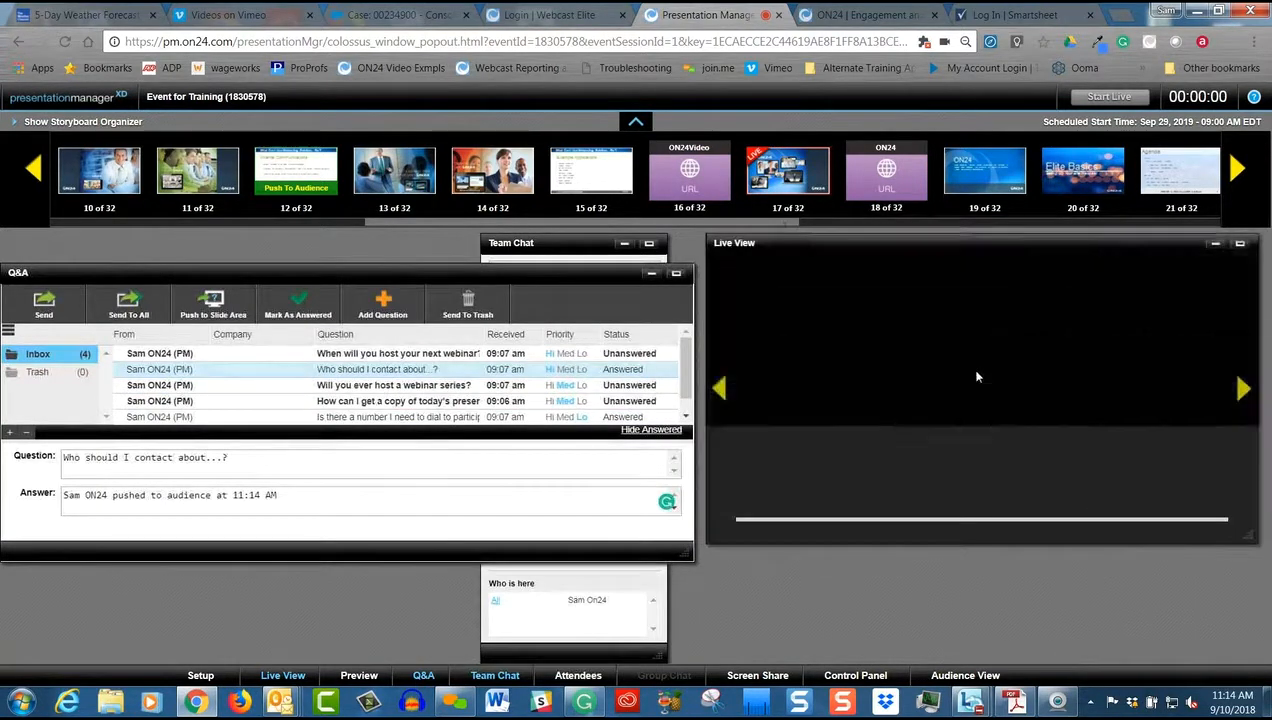
left_click(721, 389)
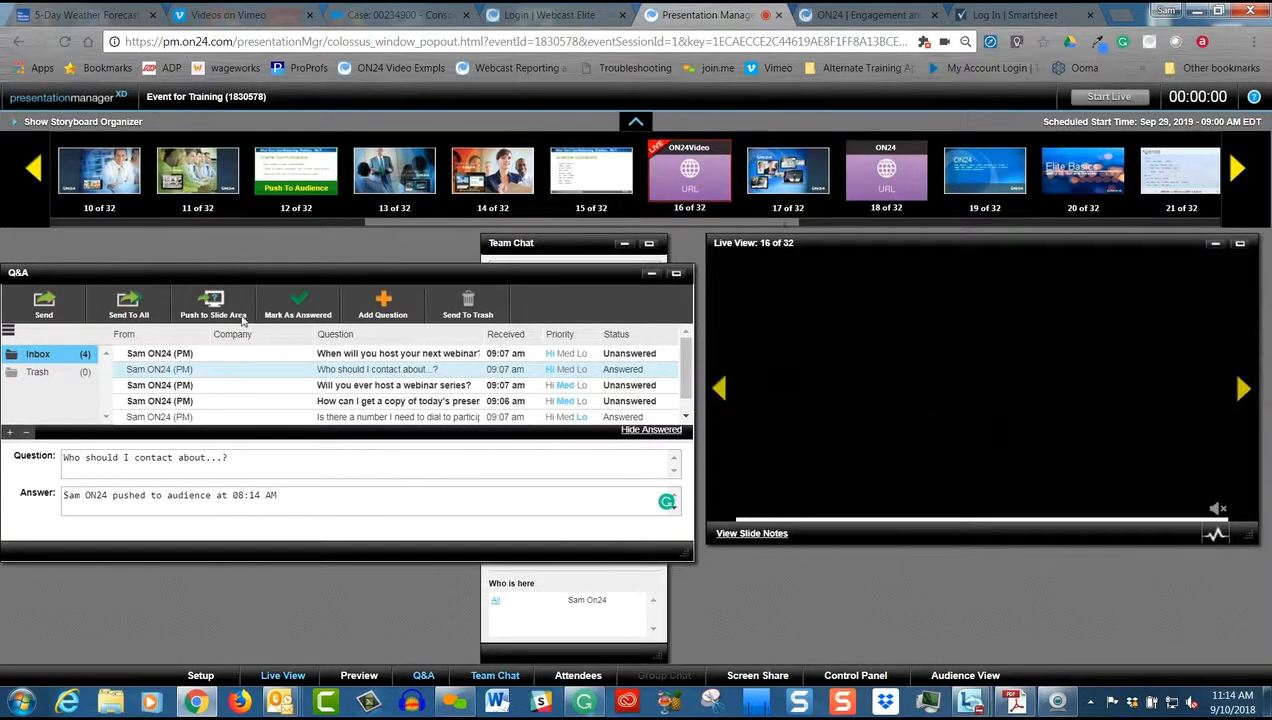
left_click(211, 303)
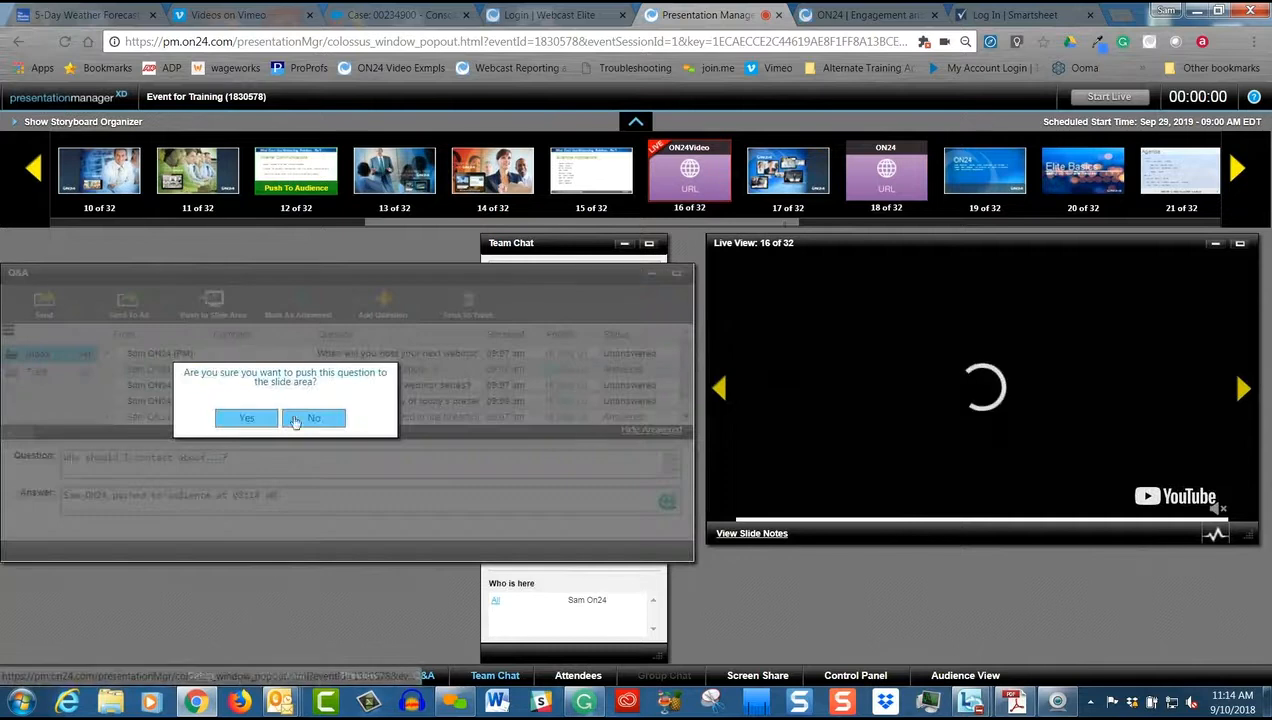
left_click(256, 422)
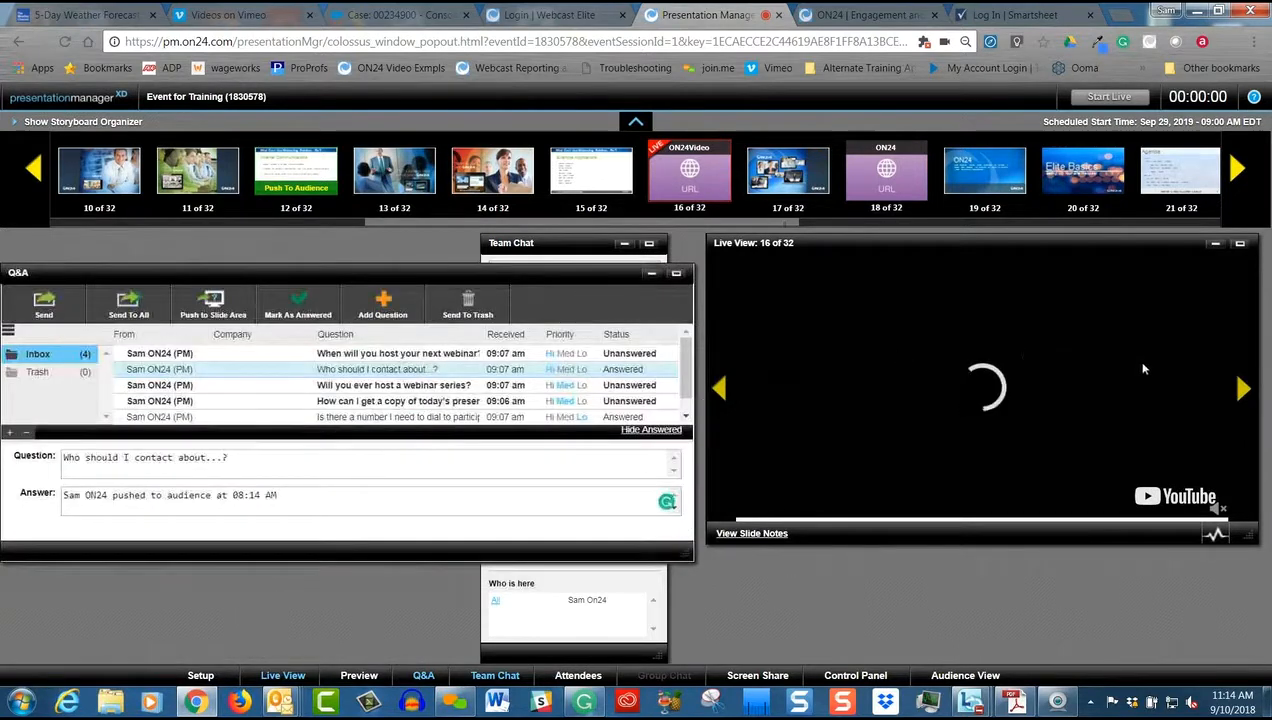
Push the contact question to the slide area again from slide 17, and switch Live View to slide 16 and back to 17
left_click(1243, 390)
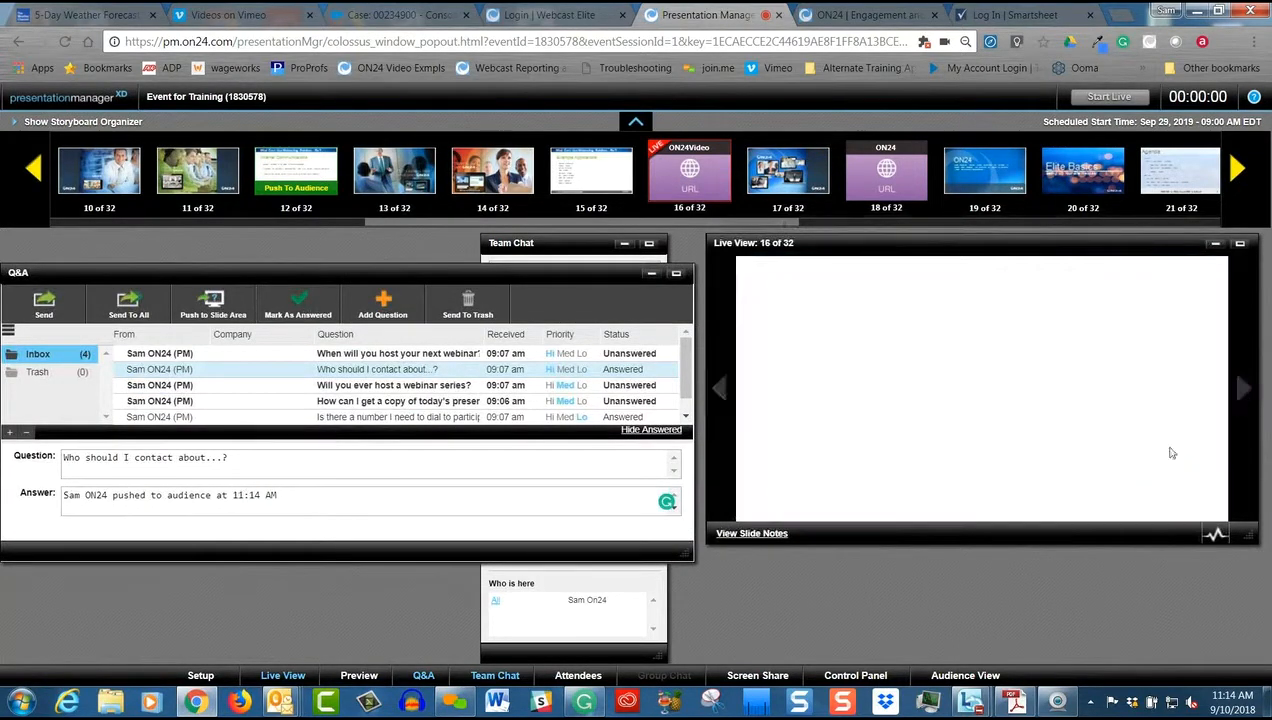
left_click(211, 303)
left_click(247, 419)
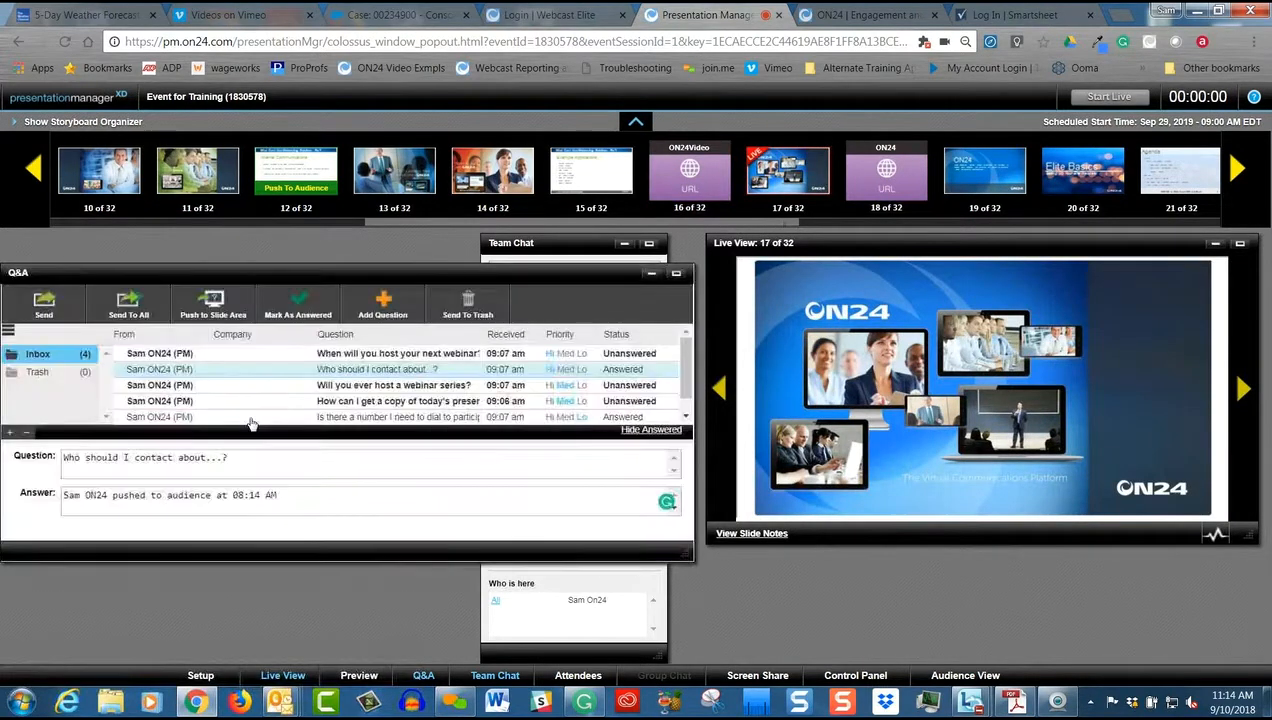
left_click(720, 390)
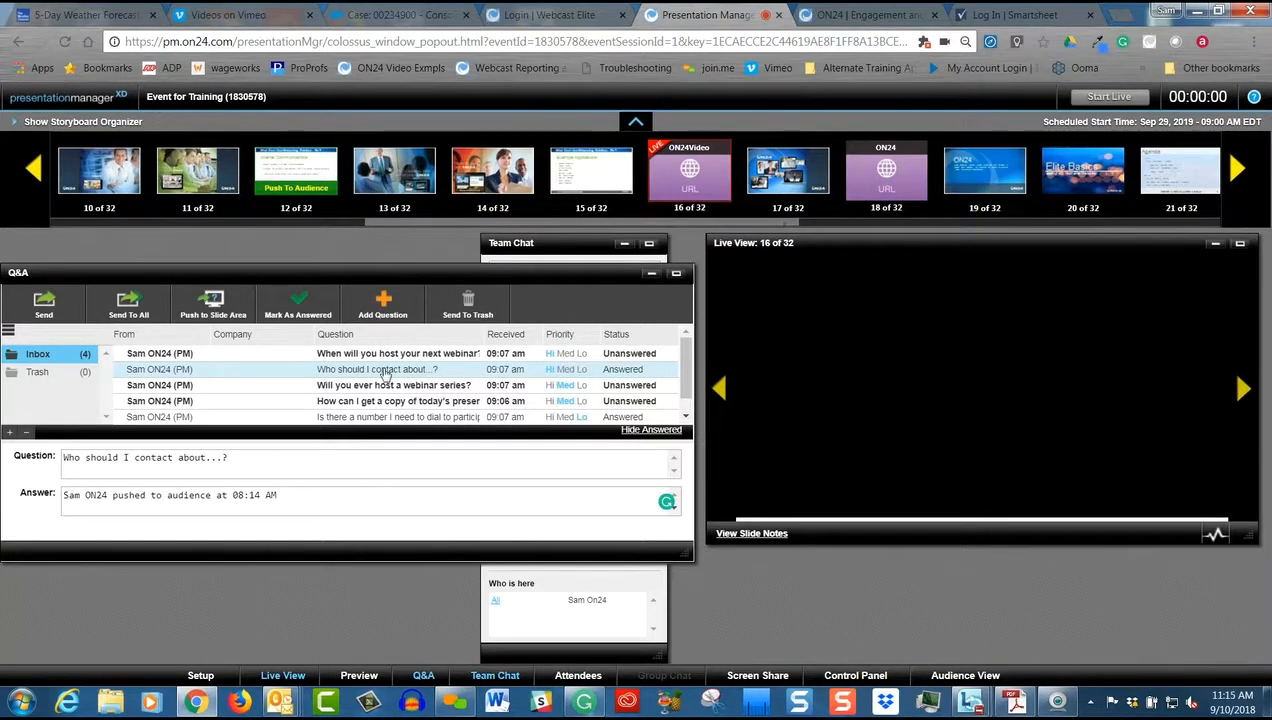
left_click(1238, 389)
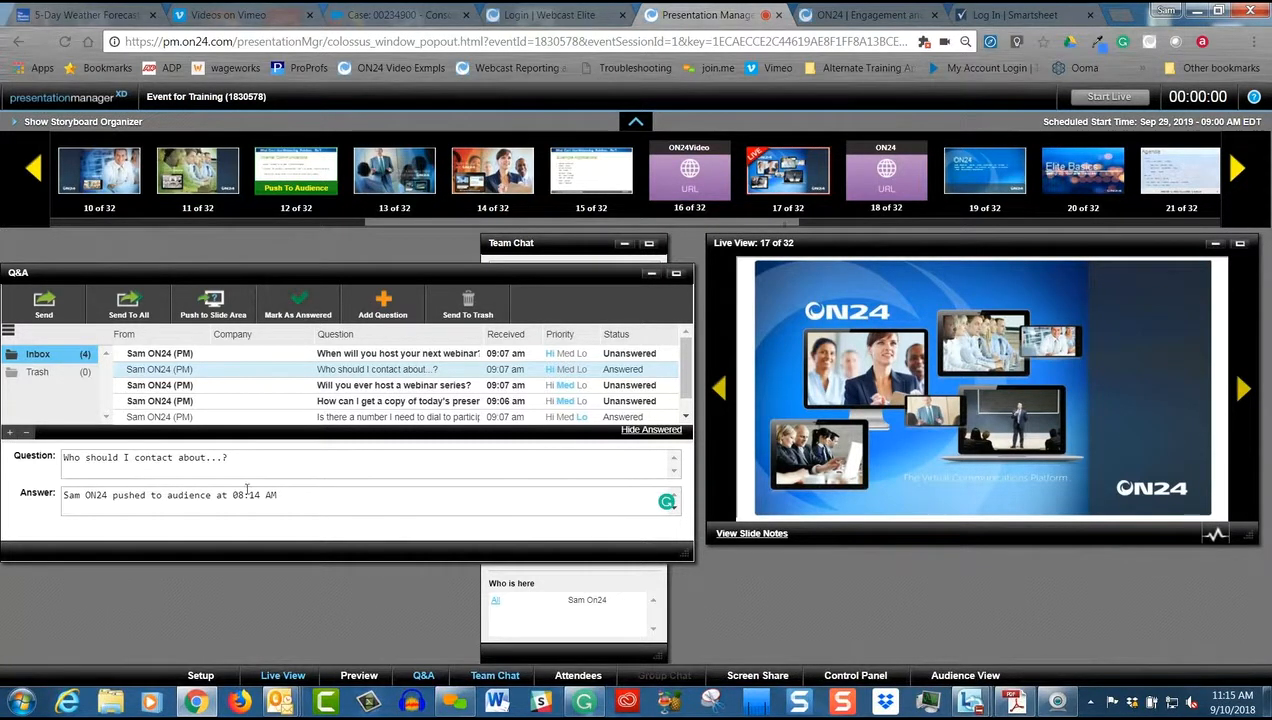
Create two new question folders in the Q&A window, each named with a different team member's first name
left_click(9, 434)
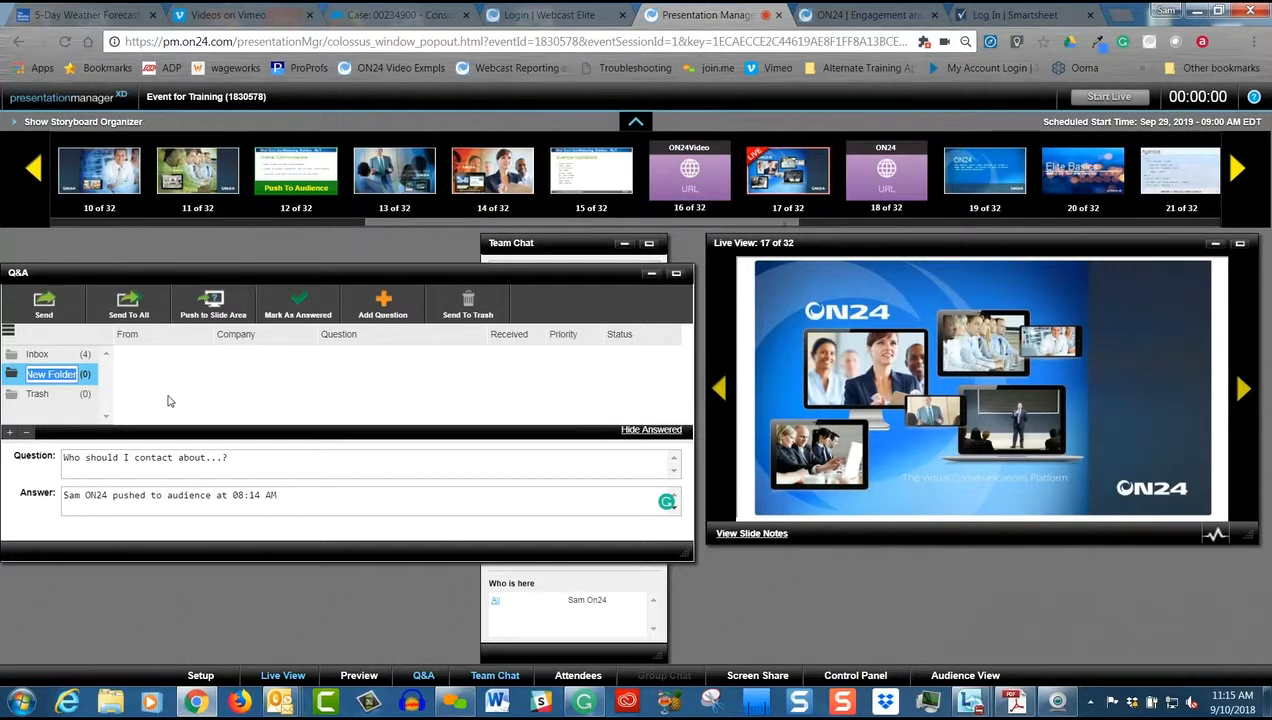
key("BackSpace")
left_click(165, 381)
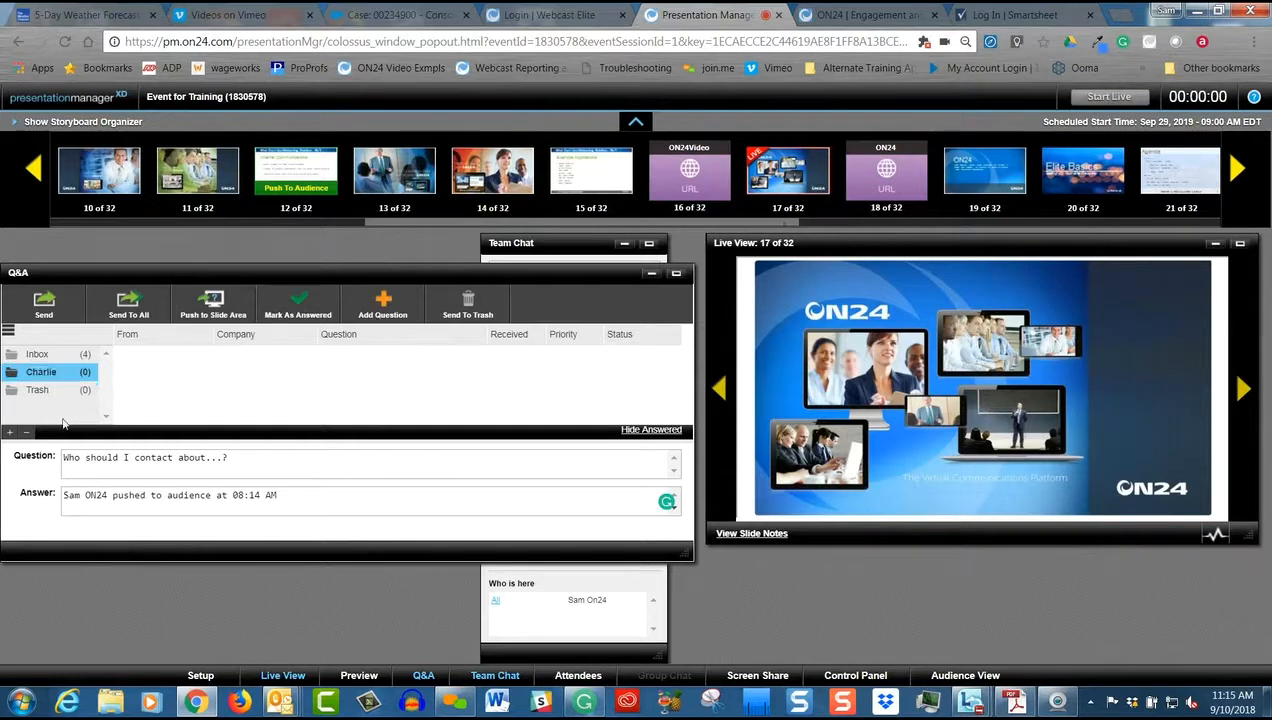
left_click(9, 432)
type("Sally")
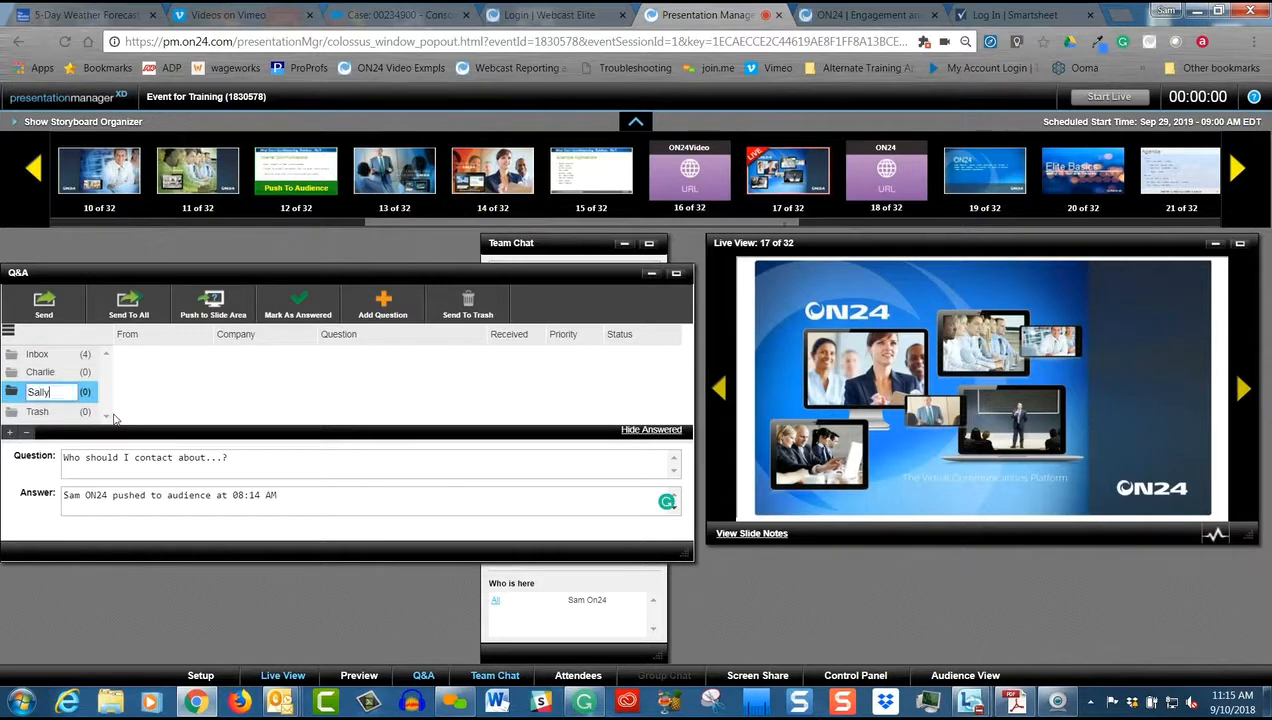
left_click(180, 385)
File the next-webinar and presentation-copy questions from the Inbox in the second new folder and the webinar series question in the first
left_click(40, 354)
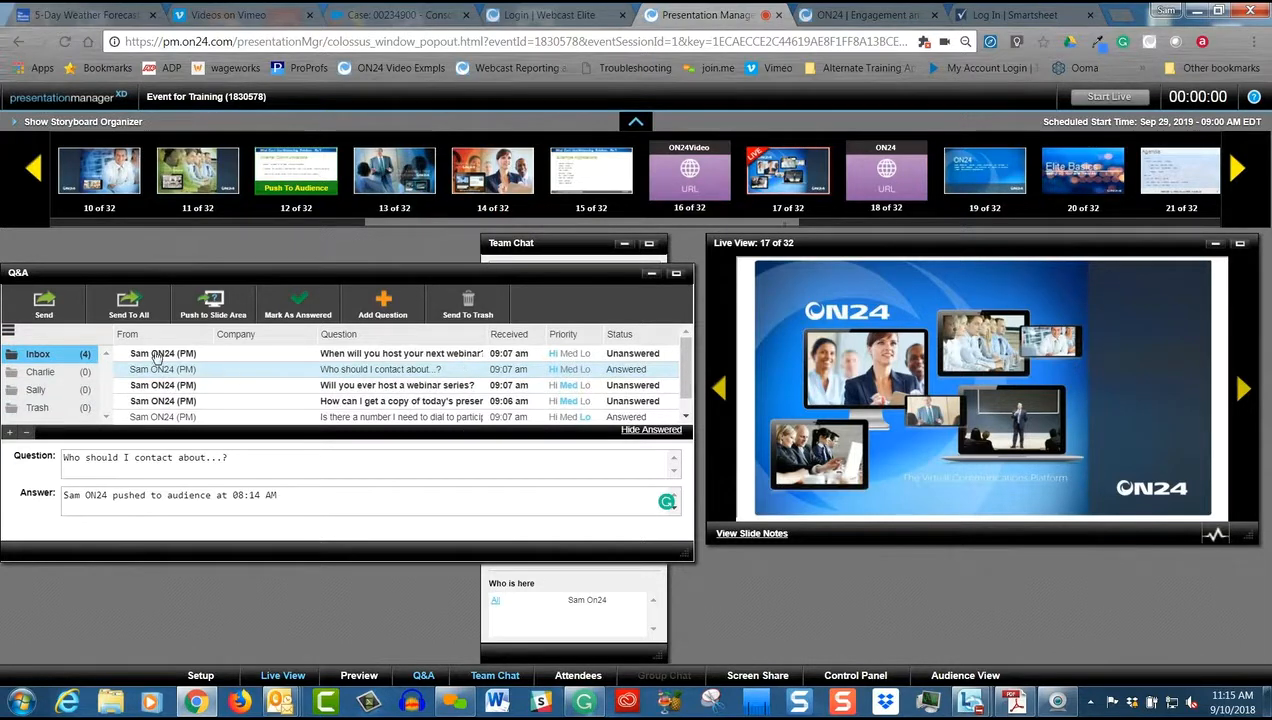
left_click_drag(136, 362, 42, 404)
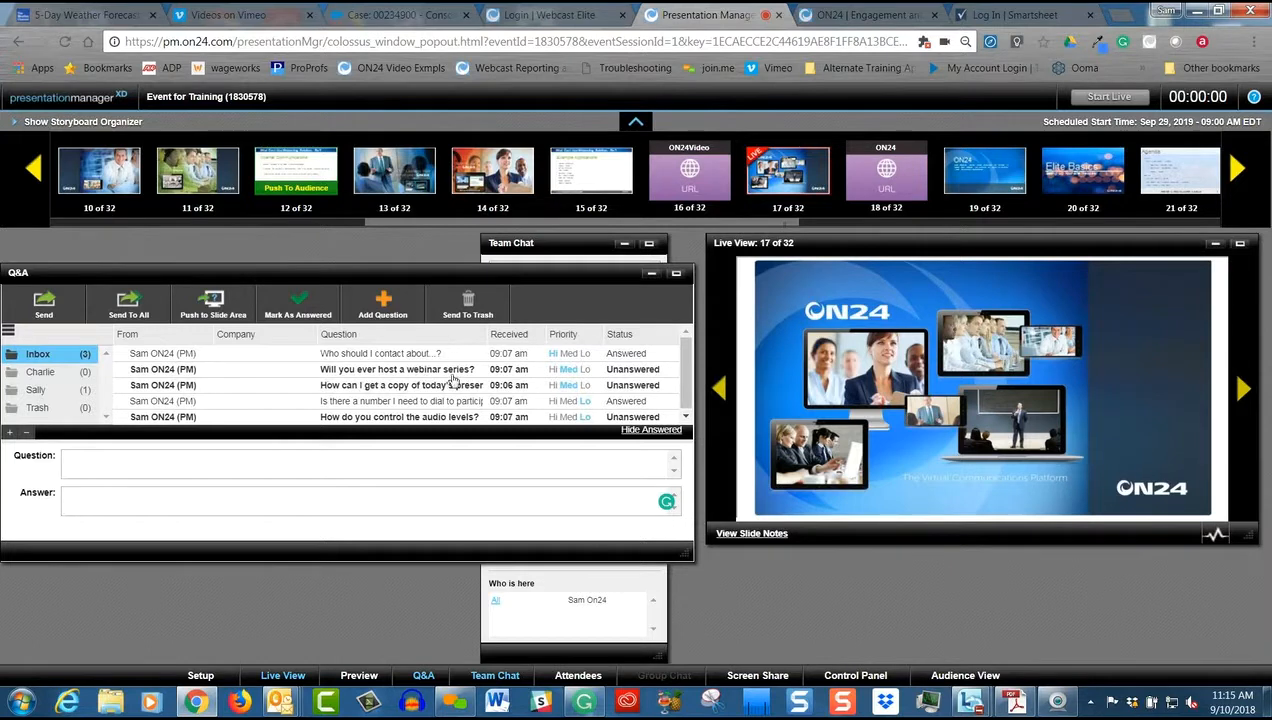
left_click_drag(117, 370, 37, 377)
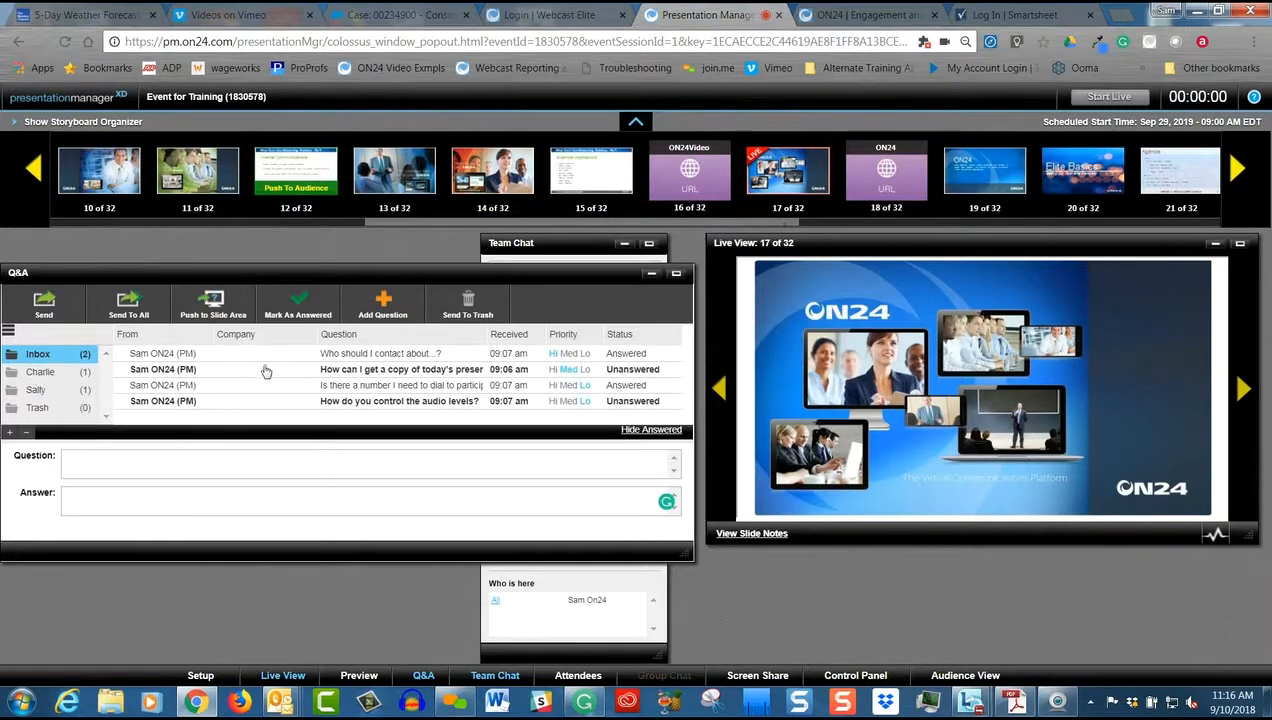
left_click_drag(178, 372, 37, 390)
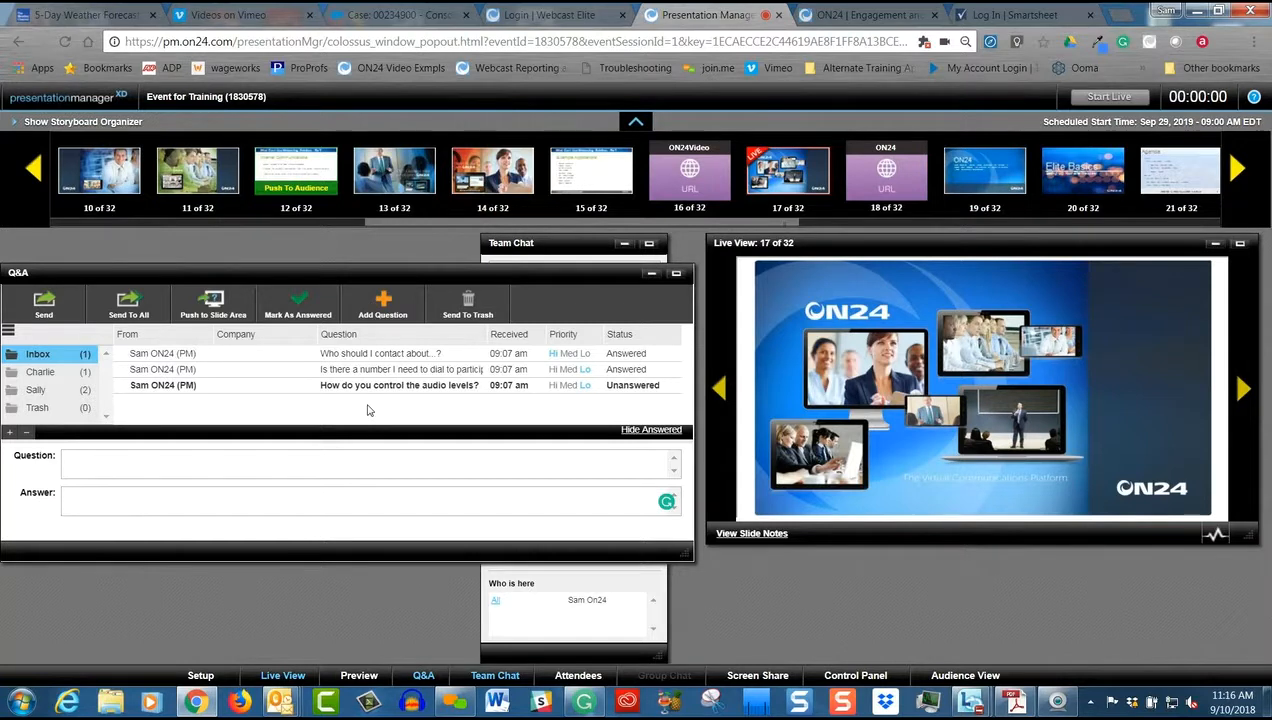
Mark "Will you ever host a webinar series?" in the first new folder as answered, and open "When will you host your next webinar?" in the second
left_click(39, 373)
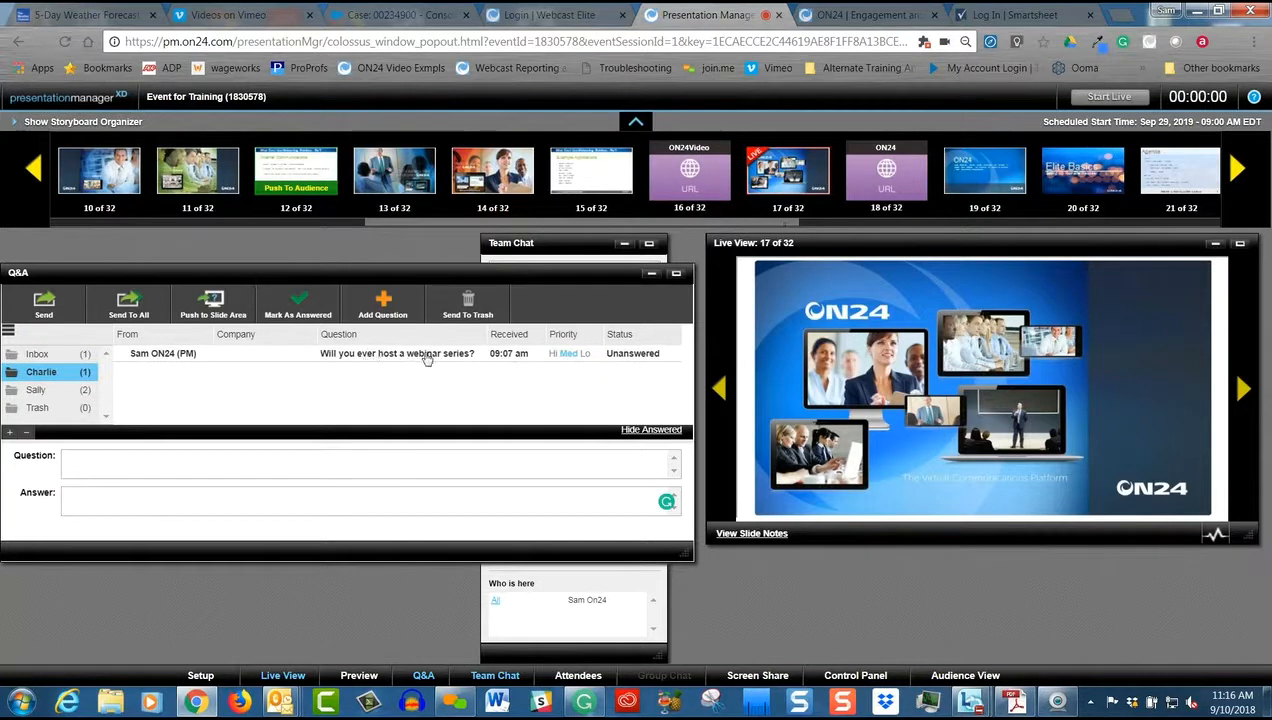
left_click(341, 358)
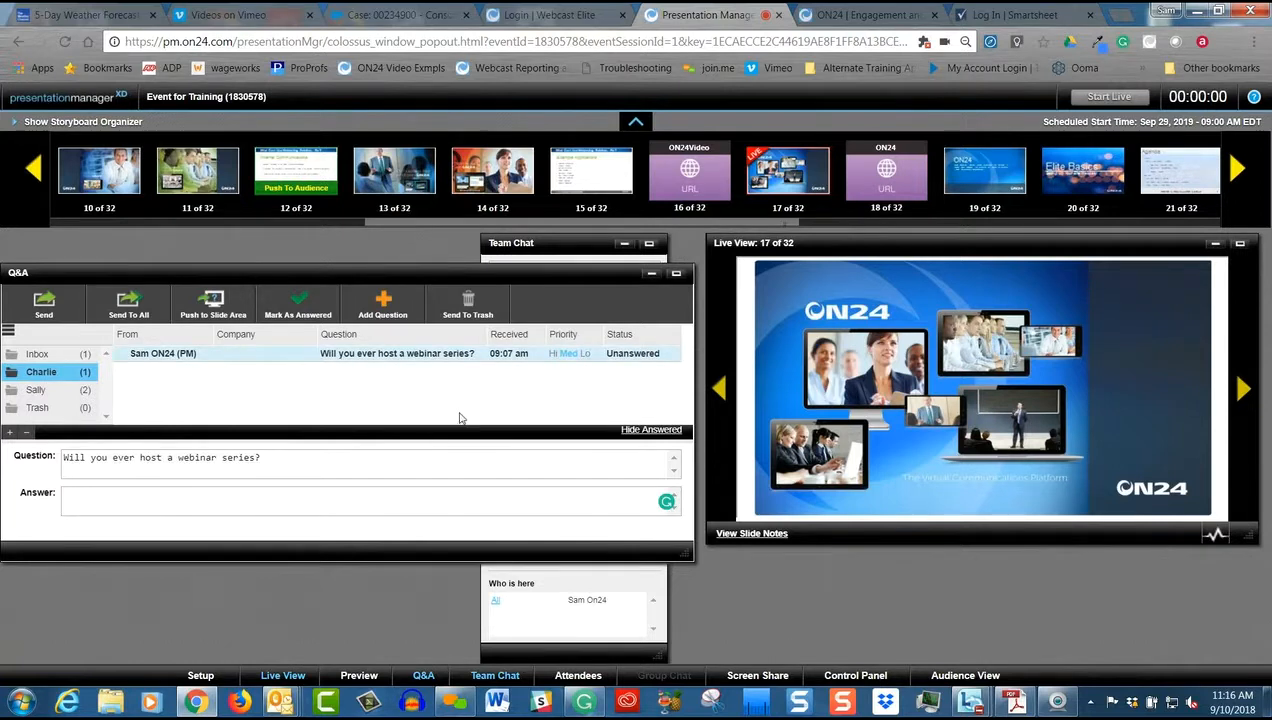
left_click(292, 307)
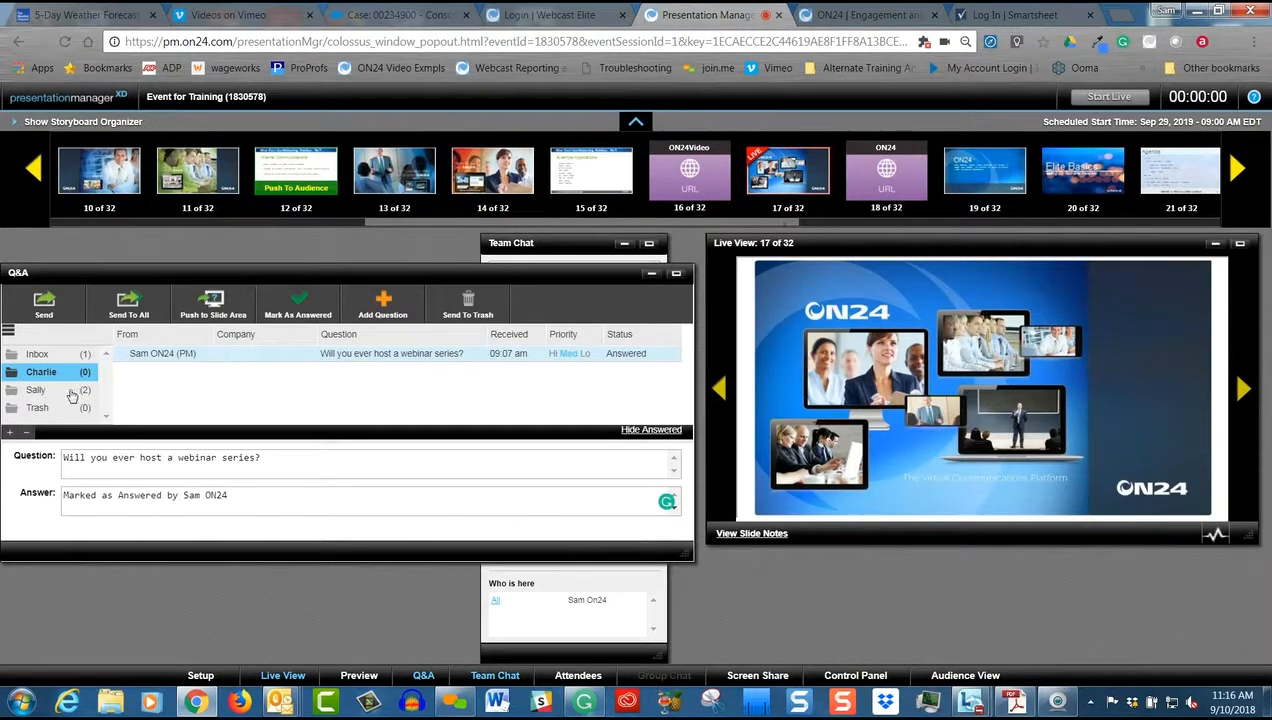
left_click(54, 391)
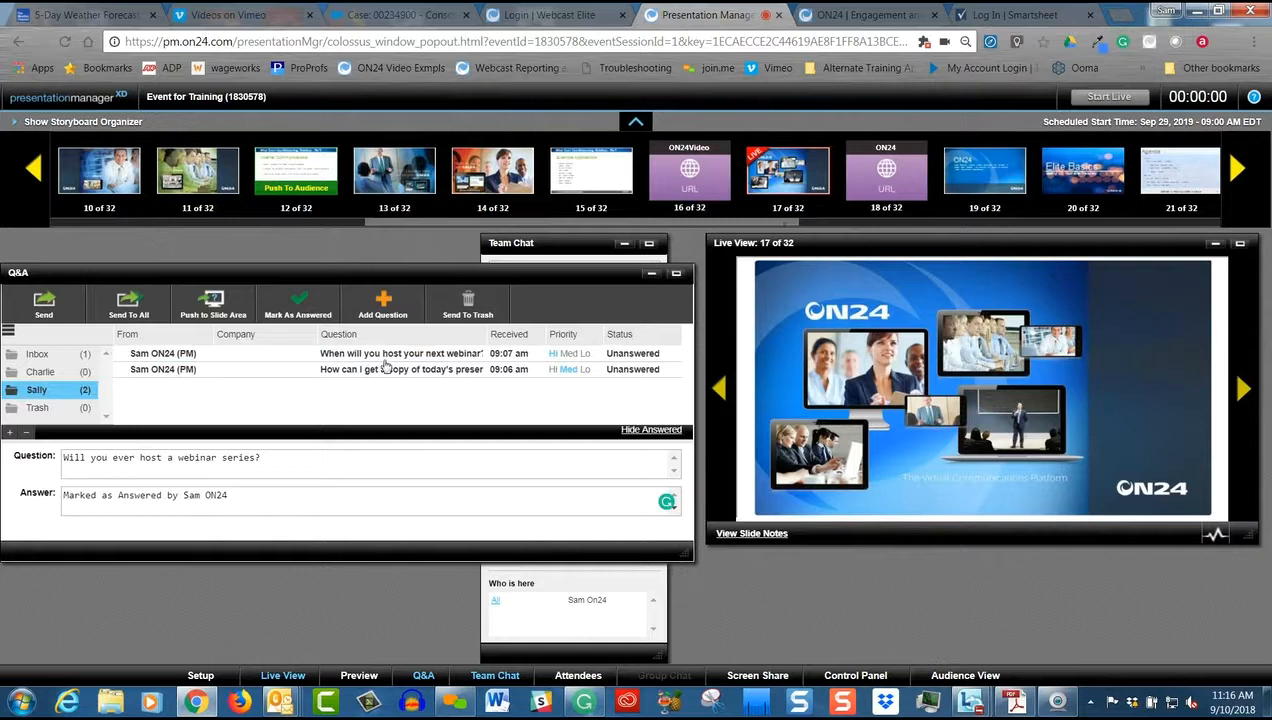
left_click(427, 356)
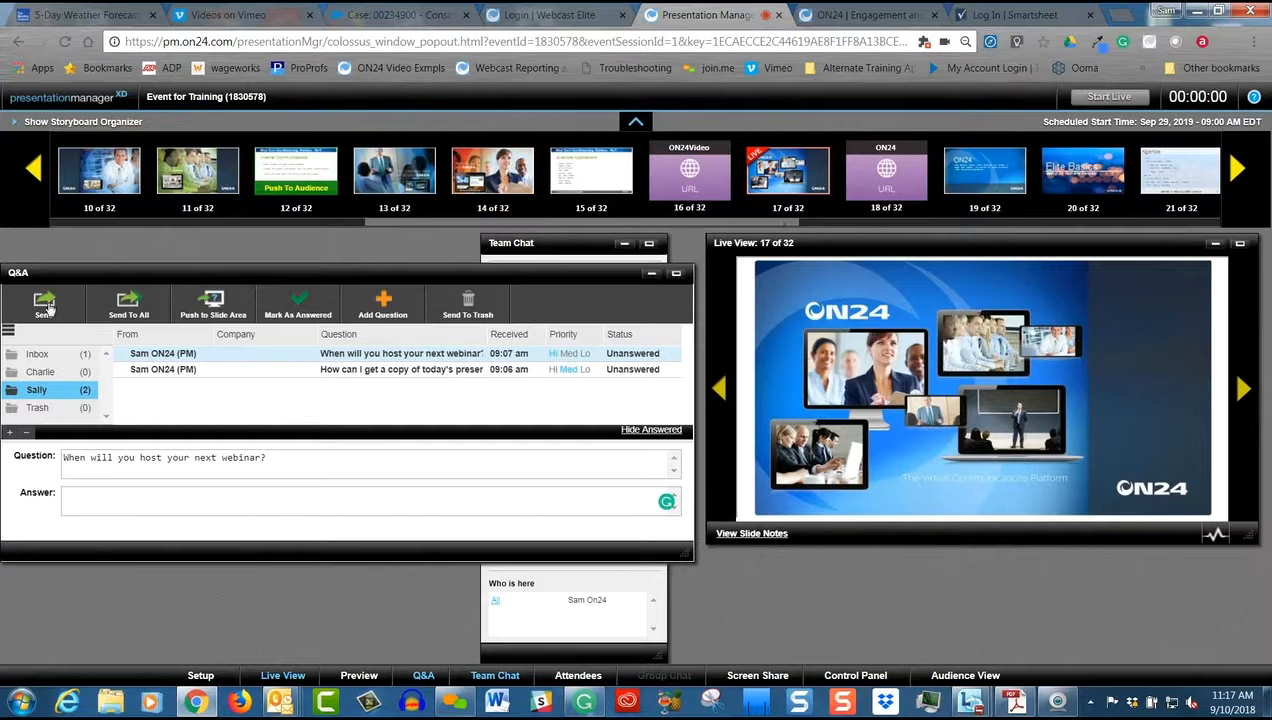
Move the answered dial-in number question from the Inbox to Trash and view the Trash folder
left_click(36, 356)
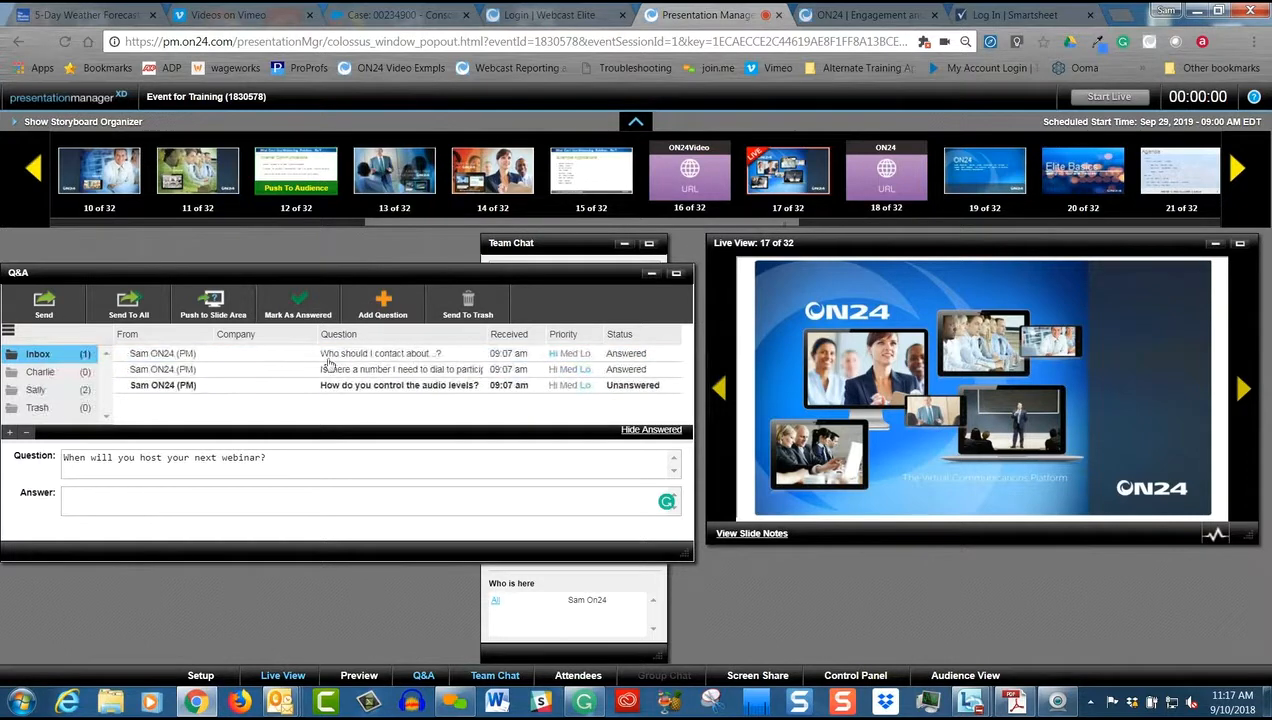
left_click(150, 370)
left_click_drag(40, 410, 37, 410)
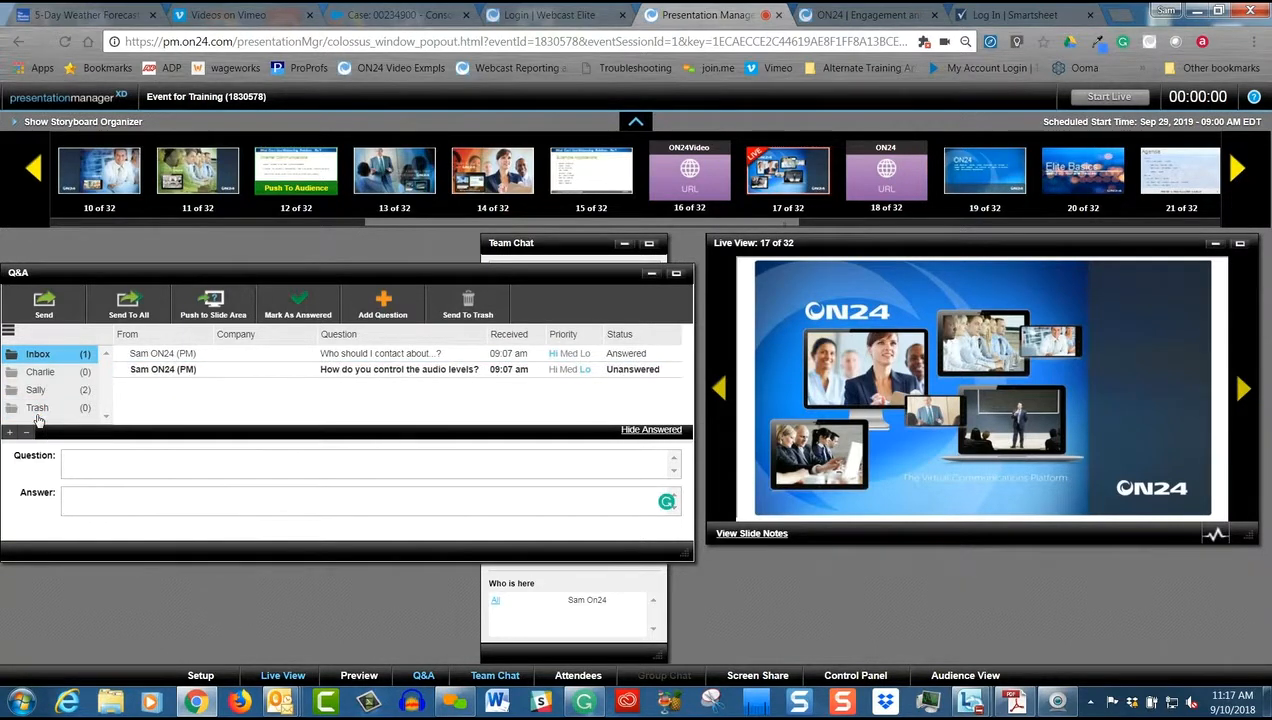
left_click(37, 410)
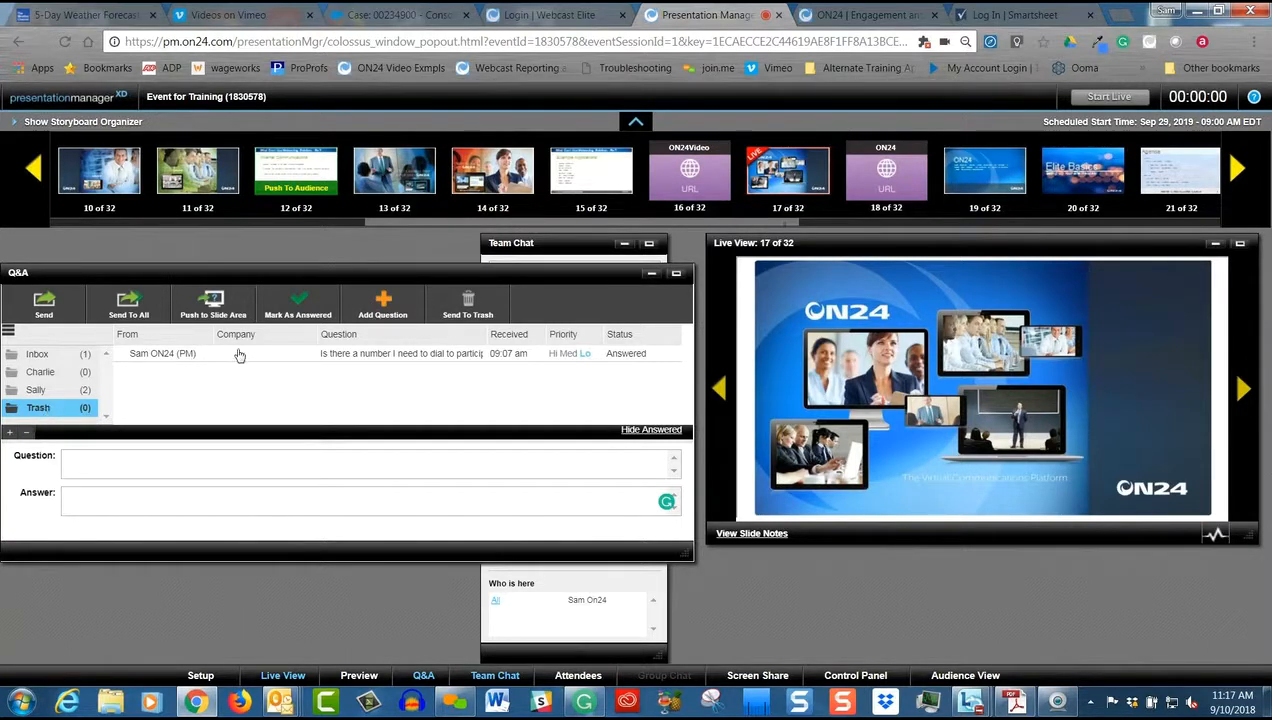
Return to the Inbox and hide its answered questions, showing them once more before hiding them again
left_click(45, 354)
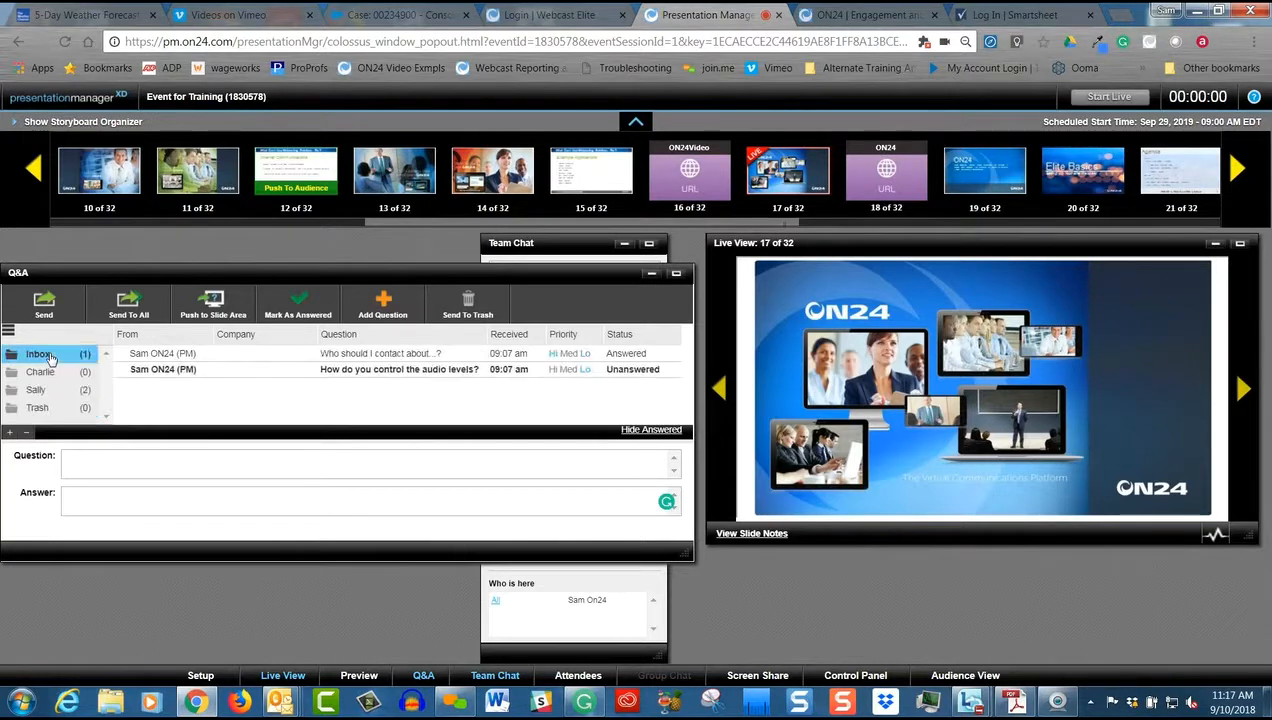
left_click(648, 431)
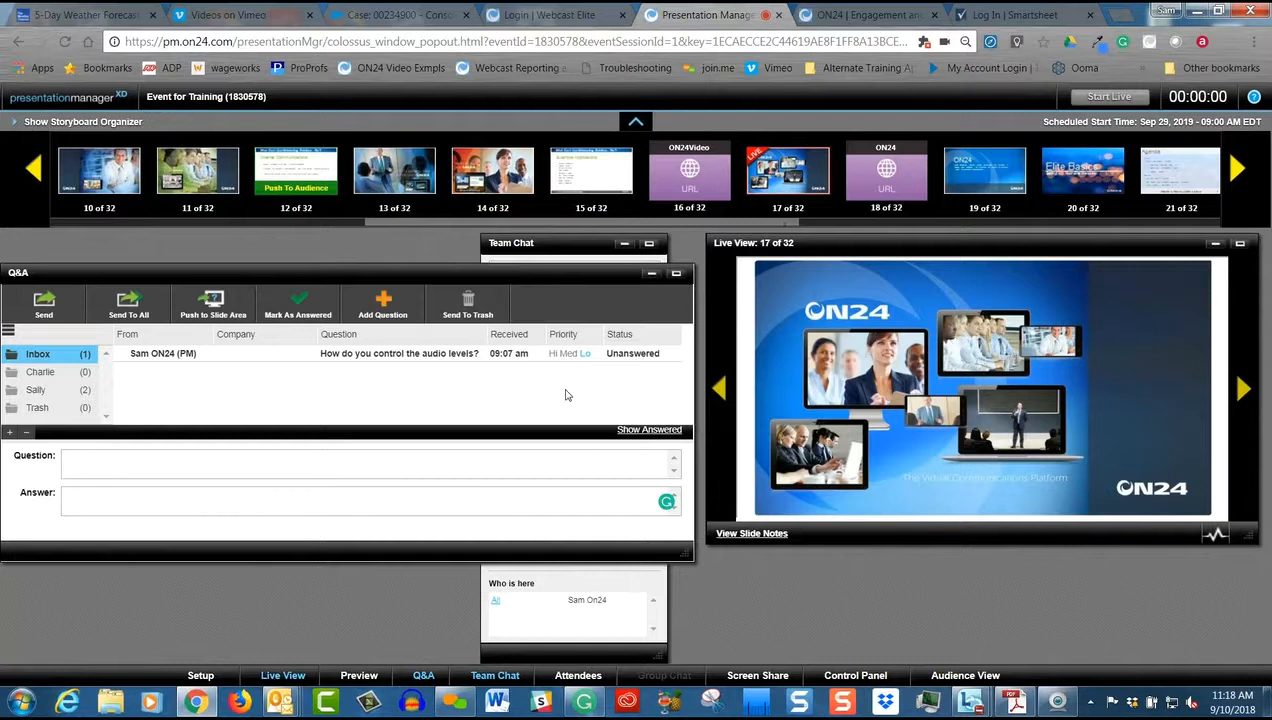
left_click(647, 430)
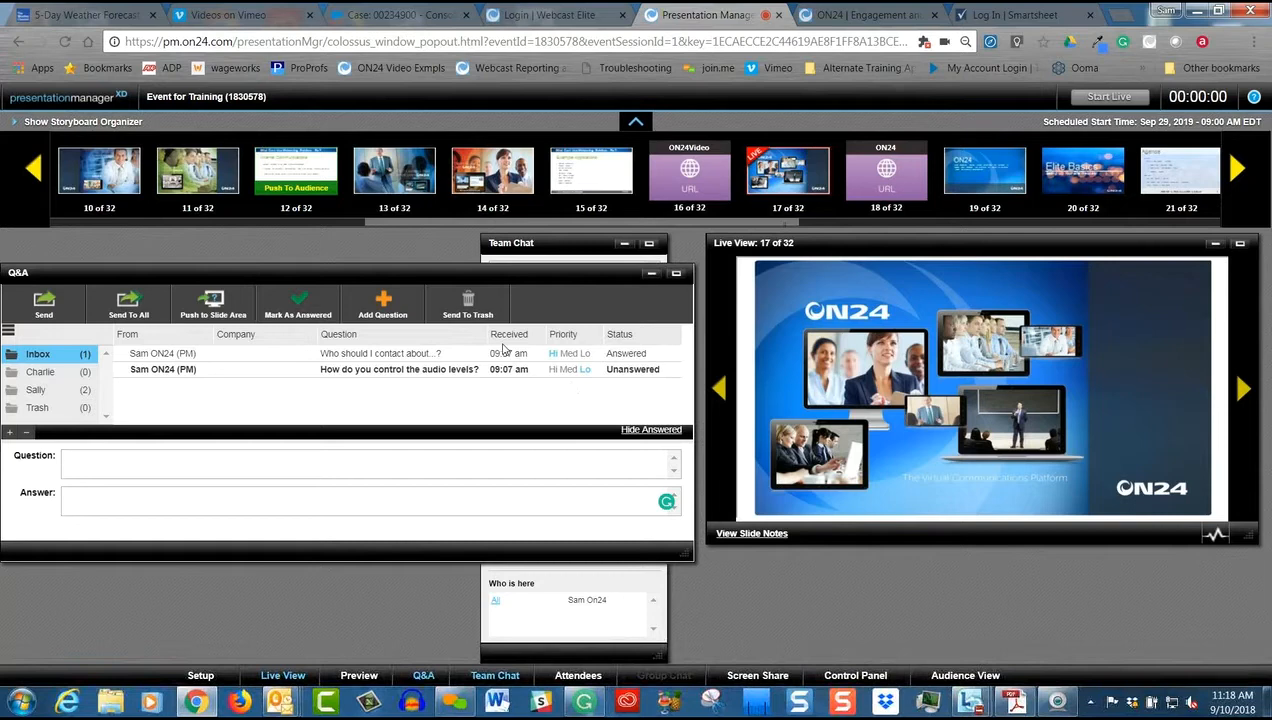
left_click(649, 430)
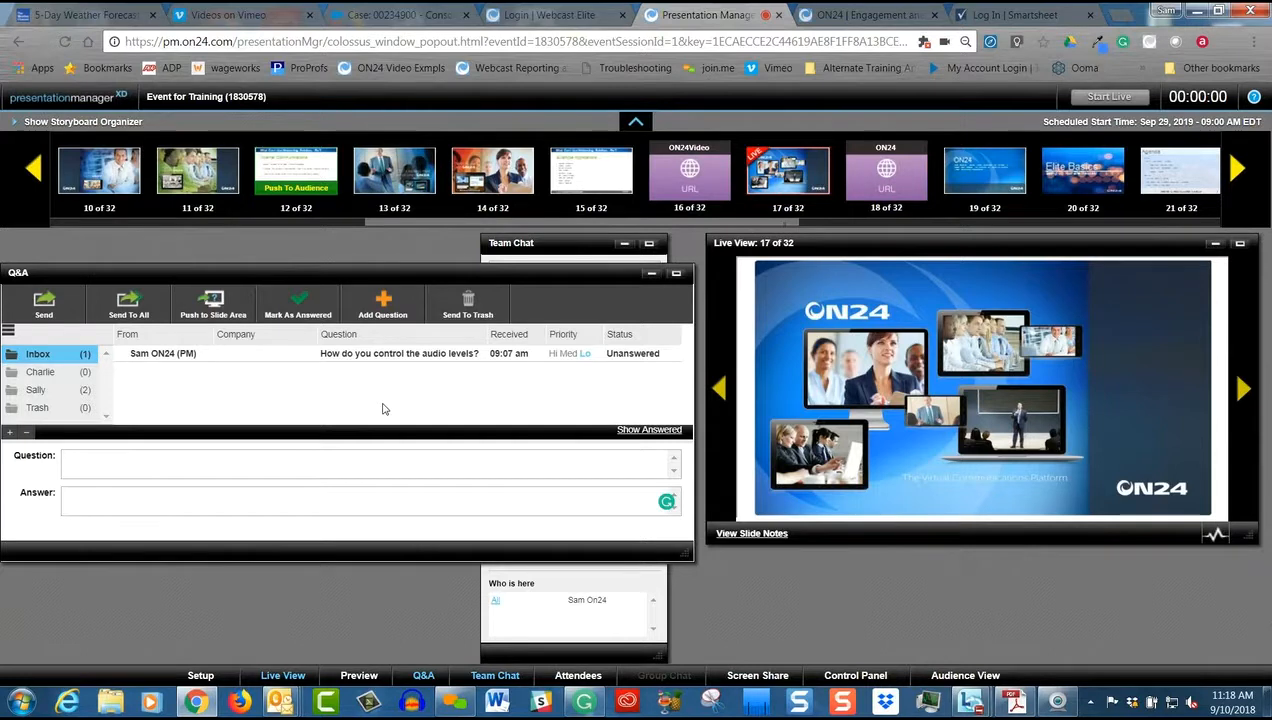
left_click_drag(372, 279, 430, 285)
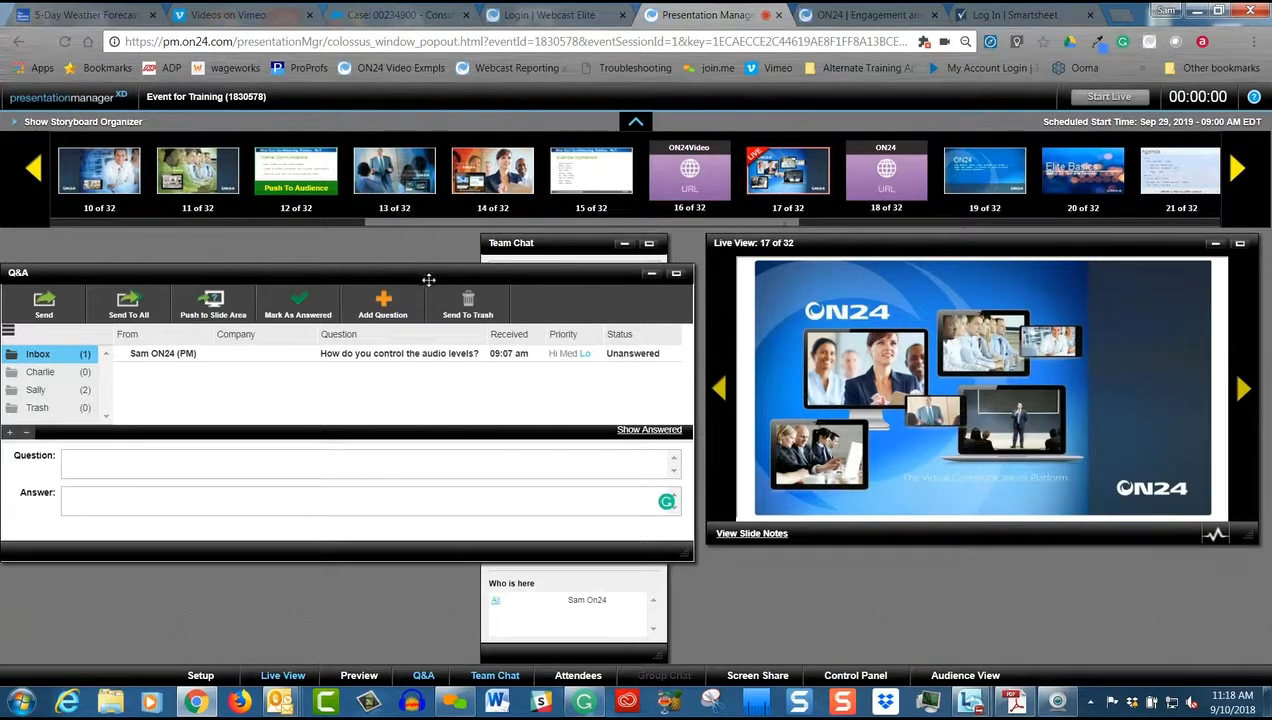